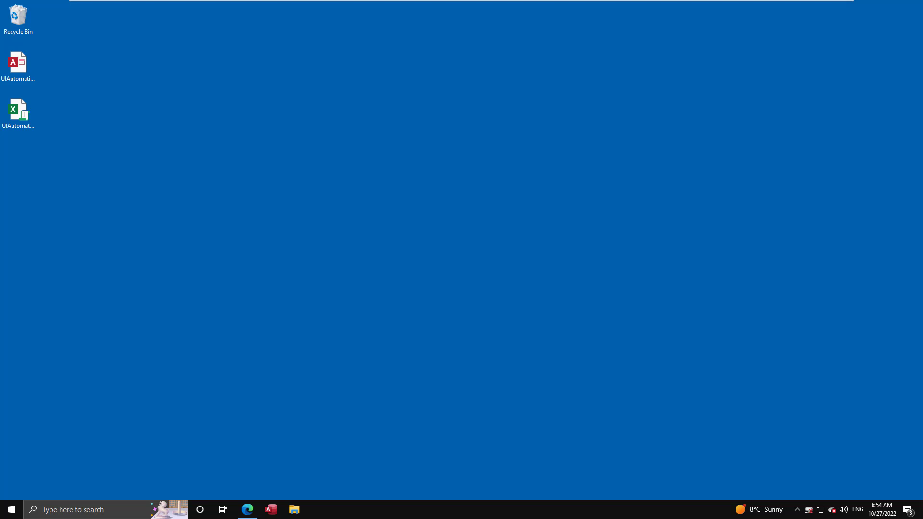
# Step: Open the Navigation Pane Automation Cont'd article in a new tab and note its expand/collapse state property call
pyautogui.click(248, 510)
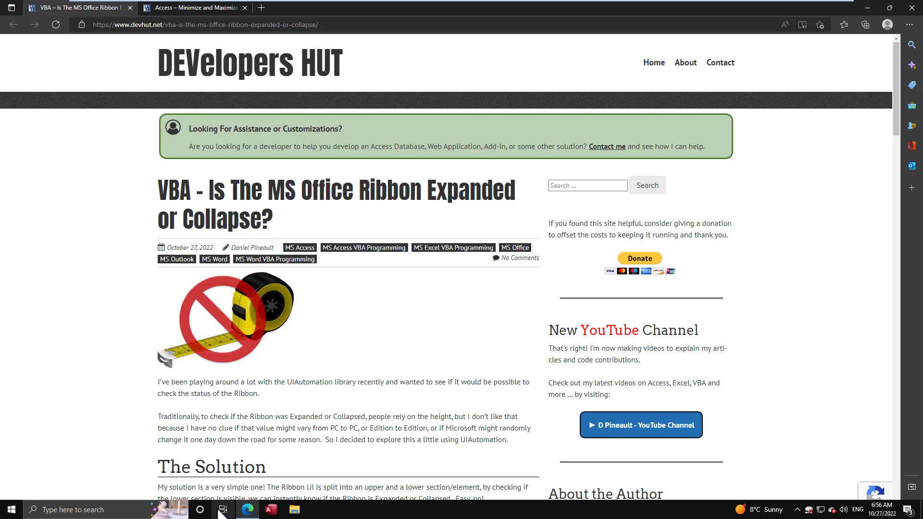
pyautogui.scroll(-3, 548, 360)
pyautogui.scroll(-1, 569, 329)
pyautogui.scroll(-4, 569, 330)
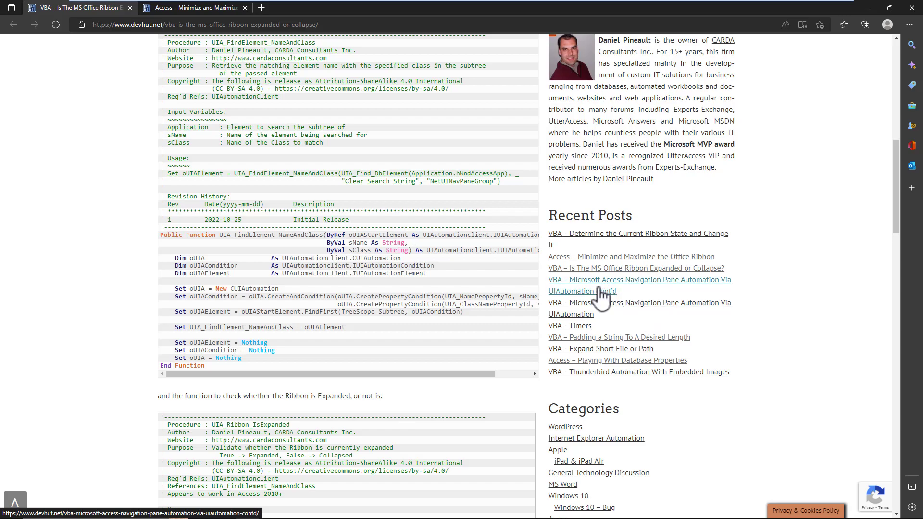
pyautogui.rightClick(597, 291)
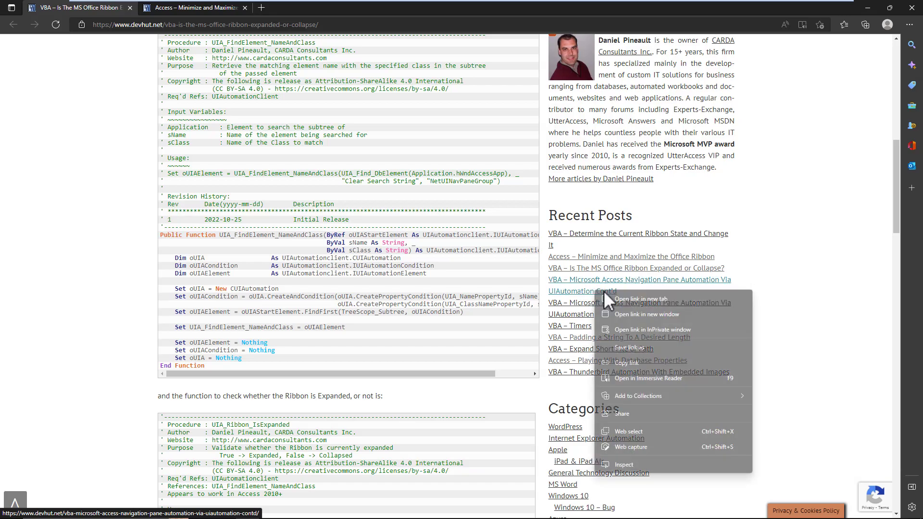
pyautogui.click(643, 296)
pyautogui.click(192, 7)
pyautogui.scroll(-3, 211, 152)
pyautogui.scroll(-4, 210, 151)
pyautogui.scroll(-4, 209, 174)
pyautogui.scroll(-4, 206, 180)
pyautogui.scroll(-4, 199, 188)
pyautogui.scroll(-4, 197, 189)
pyautogui.scroll(-2, 202, 189)
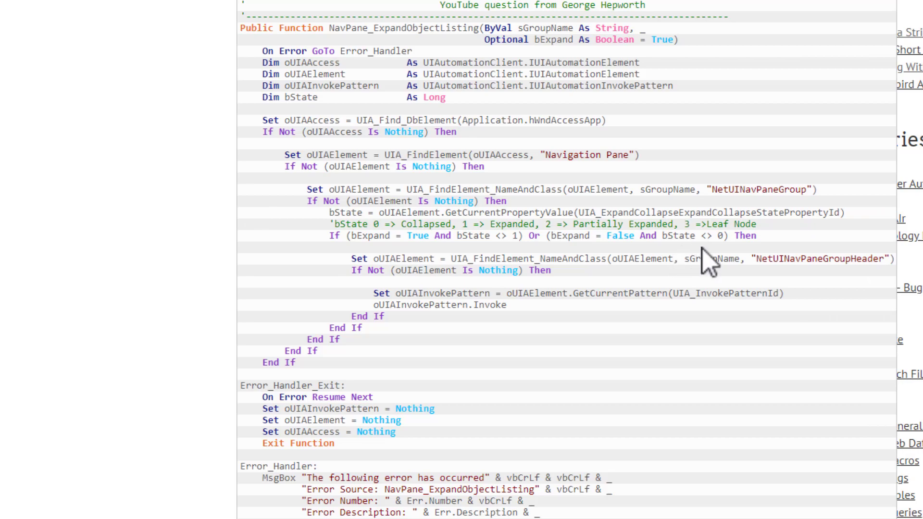
pyautogui.moveTo(845, 212); pyautogui.dragTo(380, 211)
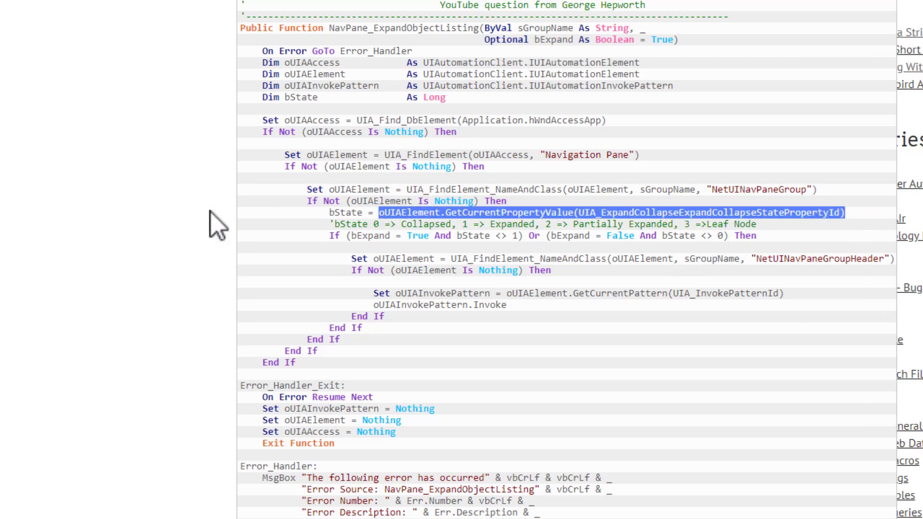
pyautogui.click(235, 249)
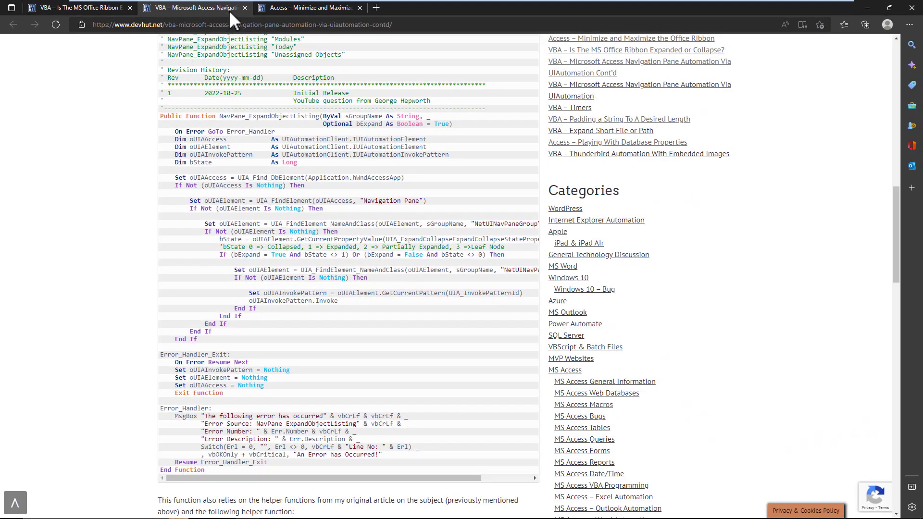
# Step: Close the Navigation Pane tab and highlight the Lower Ribbon element lookup call in the ribbon article
pyautogui.click(245, 6)
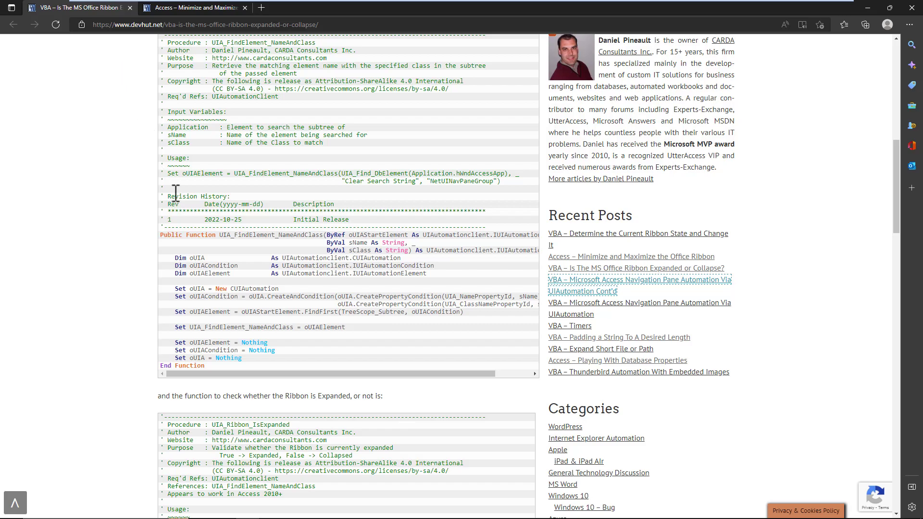
pyautogui.scroll(-5, 178, 198)
pyautogui.scroll(1, 173, 238)
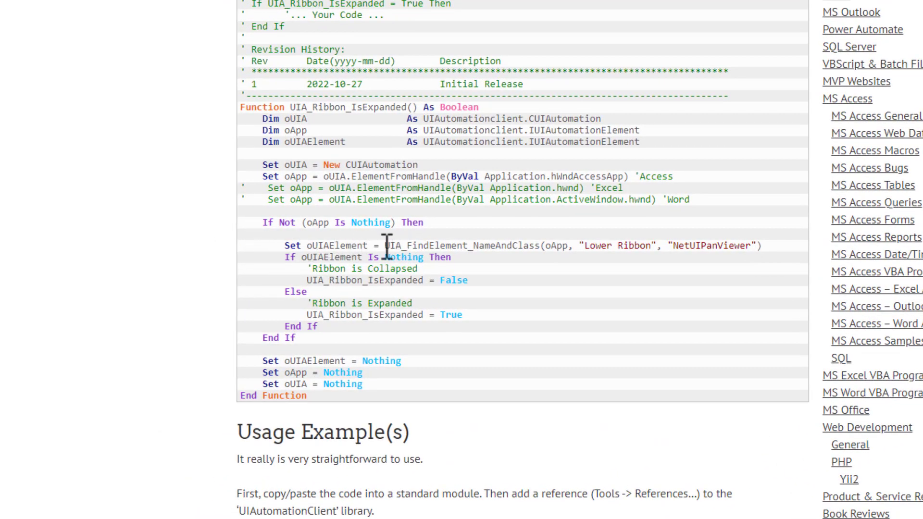
pyautogui.moveTo(384, 245); pyautogui.dragTo(778, 249)
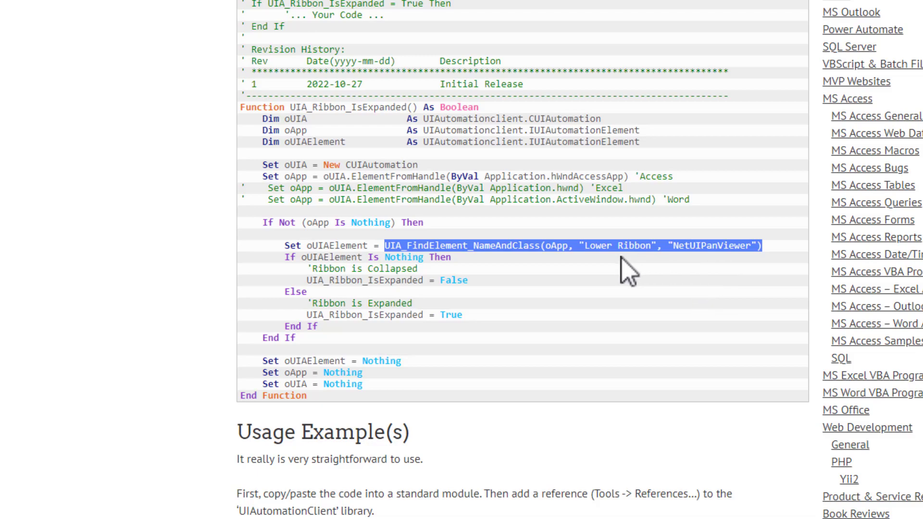
pyautogui.scroll(3, 491, 281)
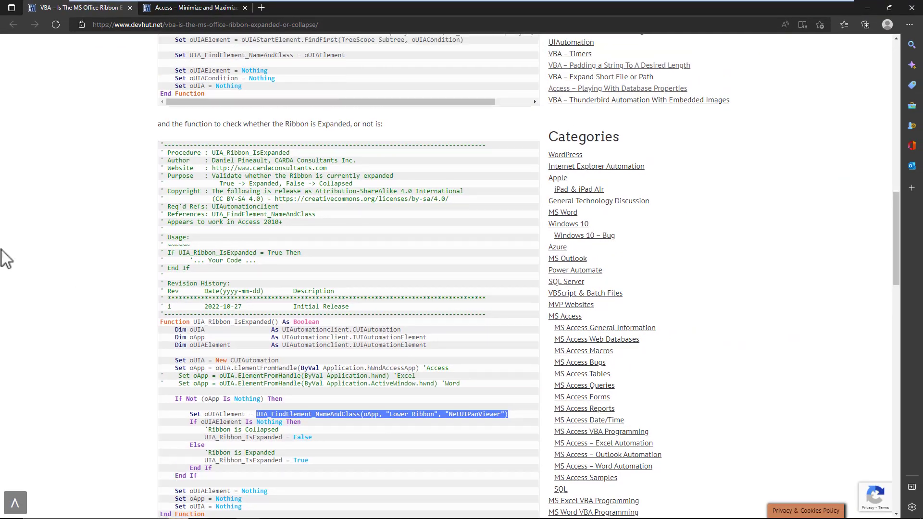
pyautogui.scroll(10, 6, 258)
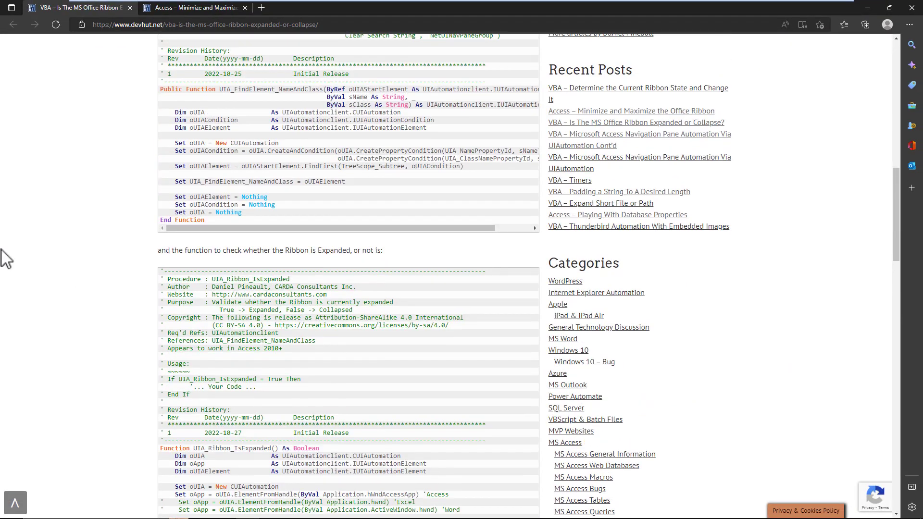
pyautogui.scroll(-5, 116, 130)
pyautogui.scroll(-2, 119, 195)
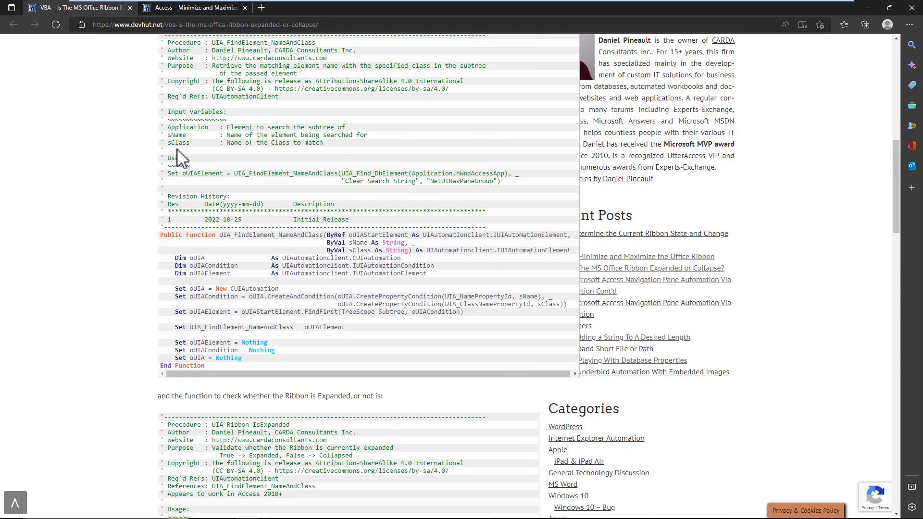
pyautogui.scroll(-1, 87, 209)
pyautogui.scroll(10, 67, 162)
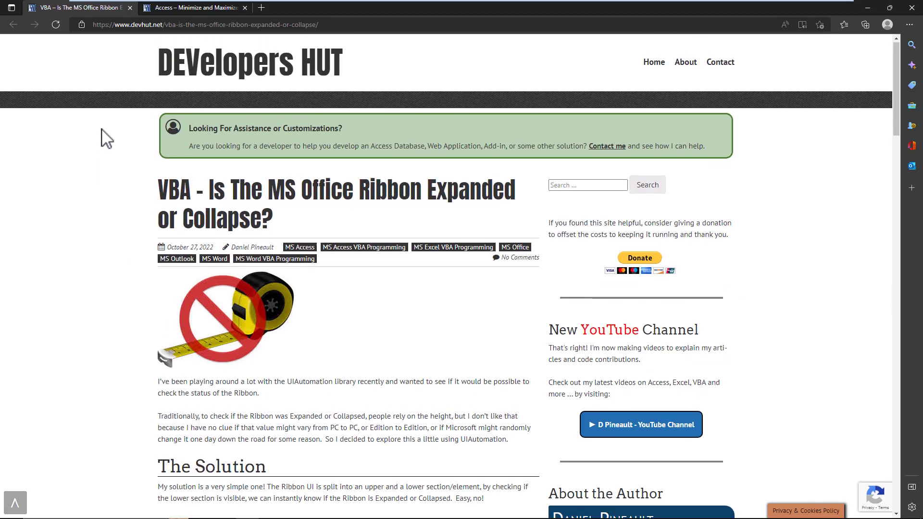
# Step: Switch to the Minimize and Maximize the Office Ribbon article and review its UIA_Ribbon_Expand code
pyautogui.click(187, 7)
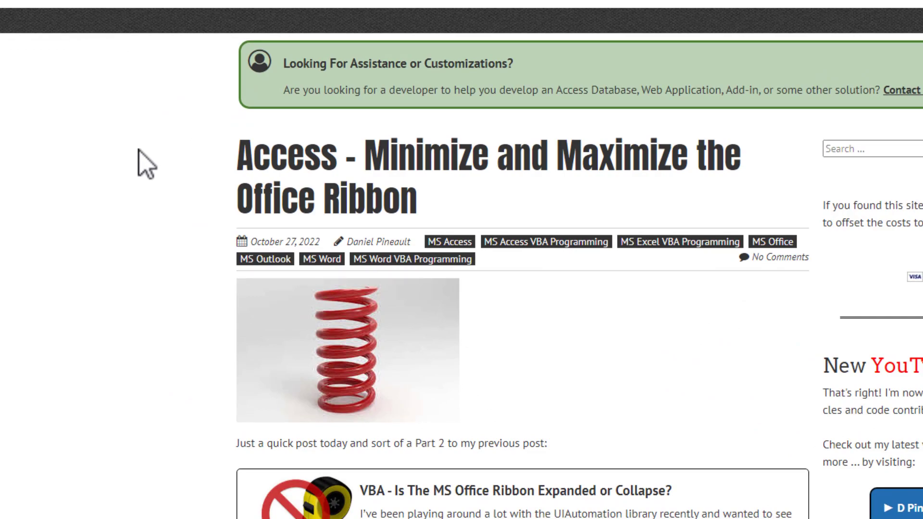
pyautogui.scroll(-5, 130, 210)
pyautogui.scroll(-5, 137, 216)
pyautogui.scroll(-4, 144, 220)
pyautogui.scroll(-5, 150, 224)
pyautogui.scroll(-5, 150, 224)
pyautogui.scroll(-5, 150, 224)
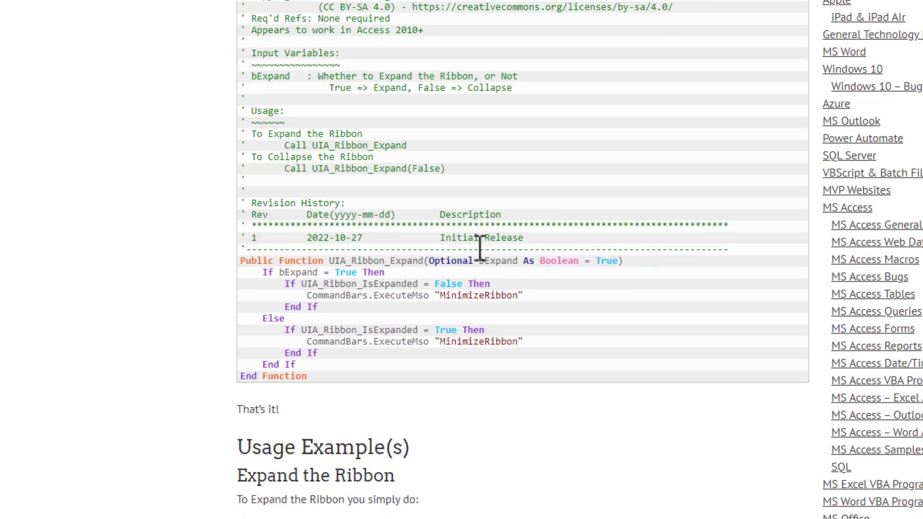
pyautogui.moveTo(523, 294); pyautogui.dragTo(306, 294)
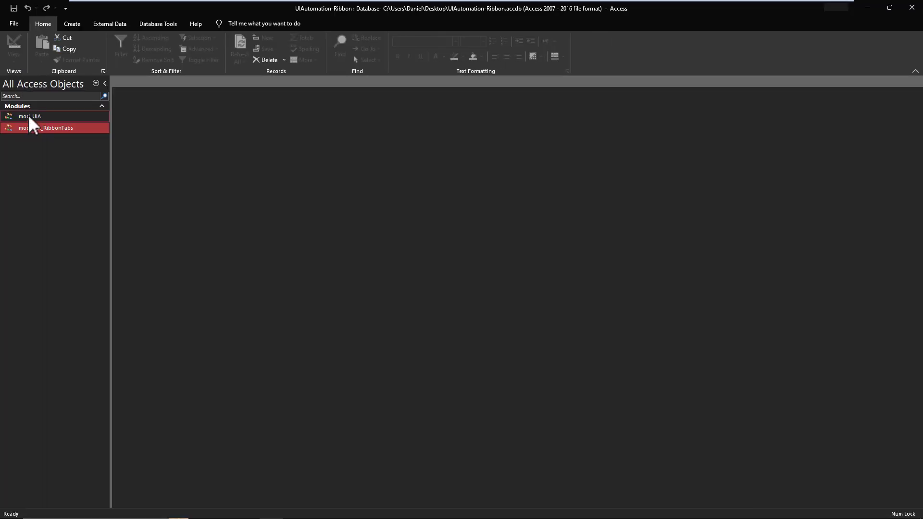
# Step: Open the mod_UIA module's code and look at the FindFirst call in UIA_FindElement_NameAndClass
pyautogui.click(29, 116)
pyautogui.doubleClick(30, 116)
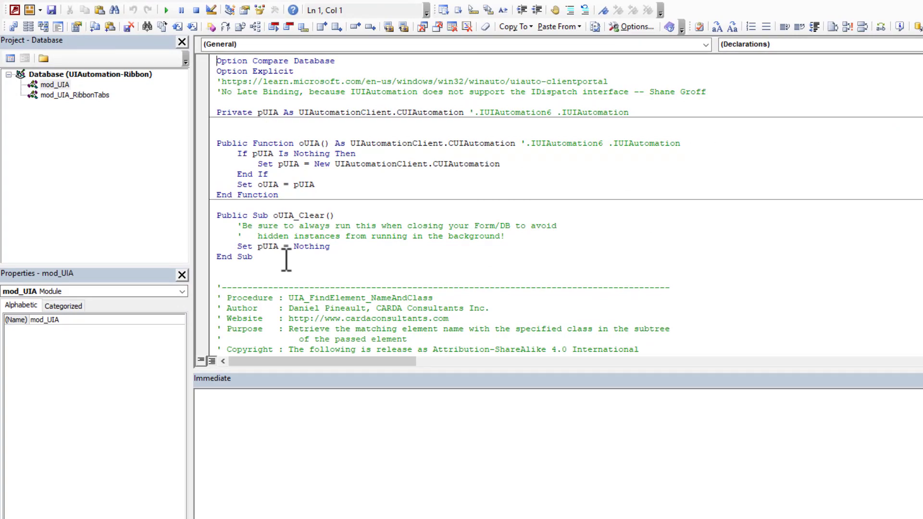
pyautogui.scroll(-3, 286, 259)
pyautogui.scroll(-2, 281, 275)
pyautogui.scroll(-5, 276, 304)
pyautogui.scroll(-3, 266, 306)
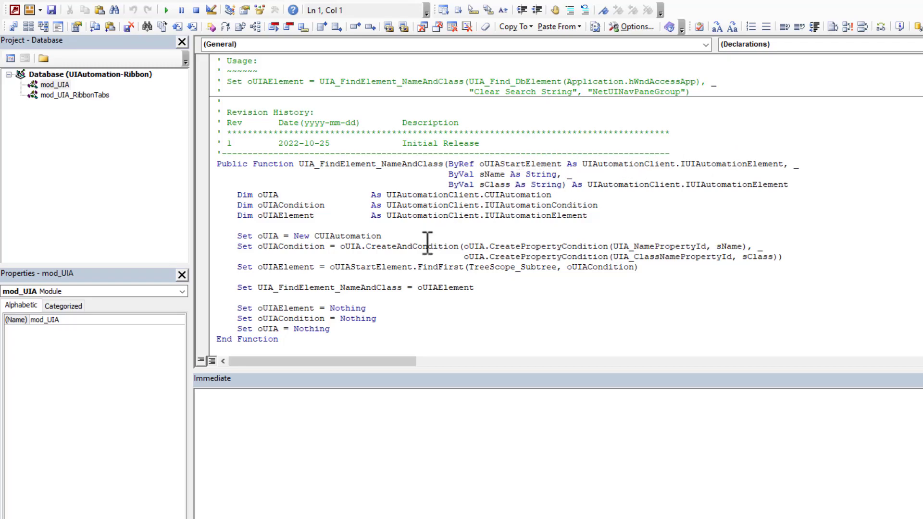
pyautogui.doubleClick(435, 267)
pyautogui.click(671, 285)
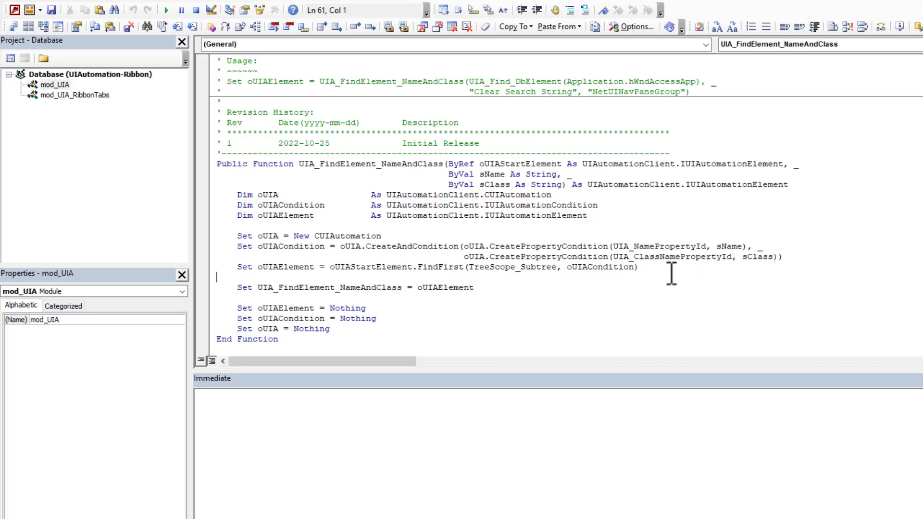
pyautogui.keyDown('shift'); pyautogui.click(237, 289); pyautogui.keyUp('shift')
# Step: Open mod_UIA_RibbonTabs and point out the Access window handle line and the return-False line in UIA_Ribbon_IsExpanded
pyautogui.doubleClick(72, 95)
pyautogui.scroll(-3, 382, 123)
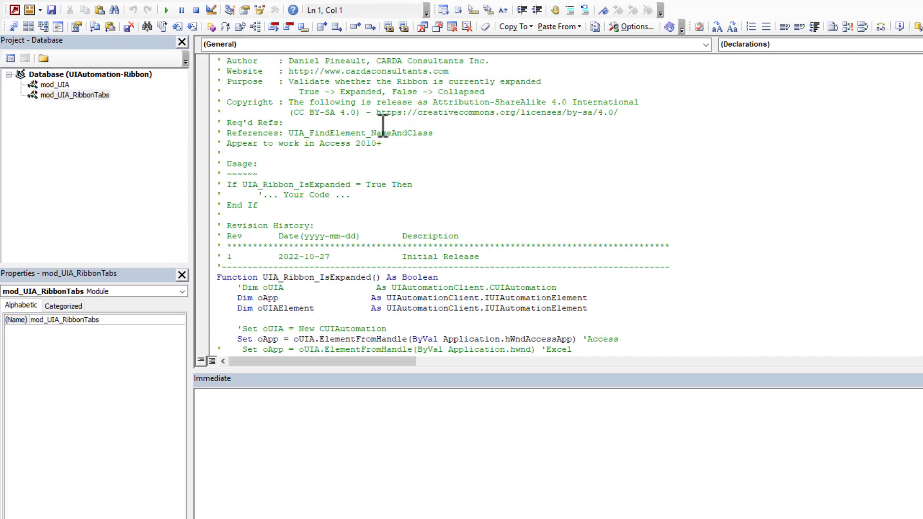
pyautogui.scroll(1, 382, 122)
pyautogui.scroll(-1, 383, 130)
pyautogui.scroll(-3, 383, 138)
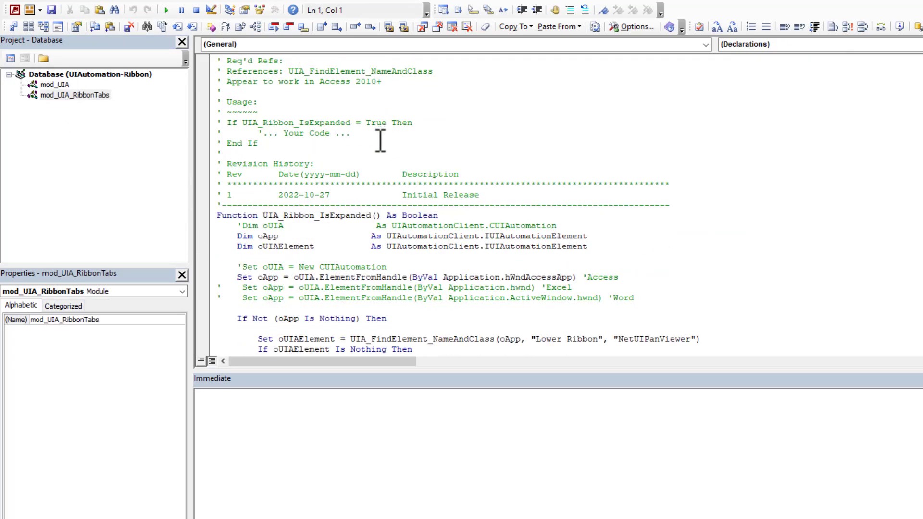
pyautogui.scroll(-2, 383, 139)
pyautogui.scroll(-1, 362, 223)
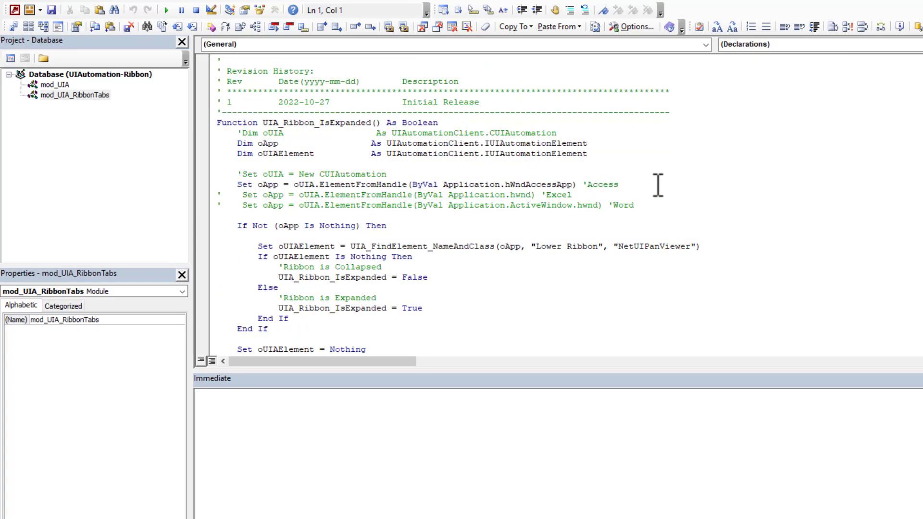
pyautogui.click(667, 185)
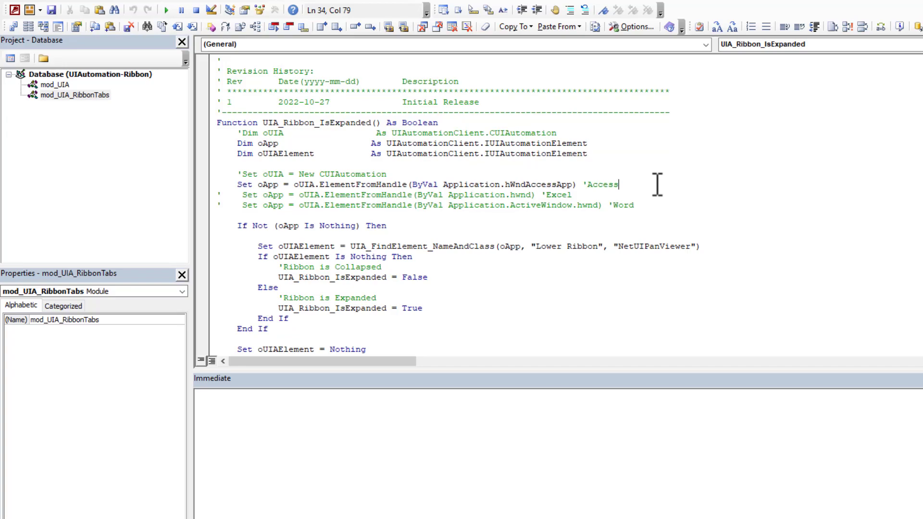
pyautogui.scroll(-2, 657, 185)
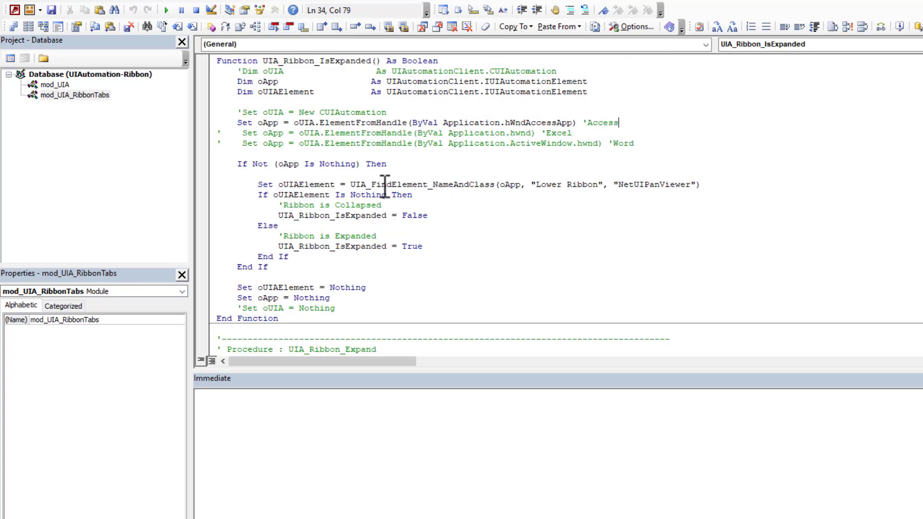
pyautogui.moveTo(352, 186); pyautogui.dragTo(512, 192)
pyautogui.click(570, 207)
pyautogui.click(443, 215)
pyautogui.scroll(2, 443, 271)
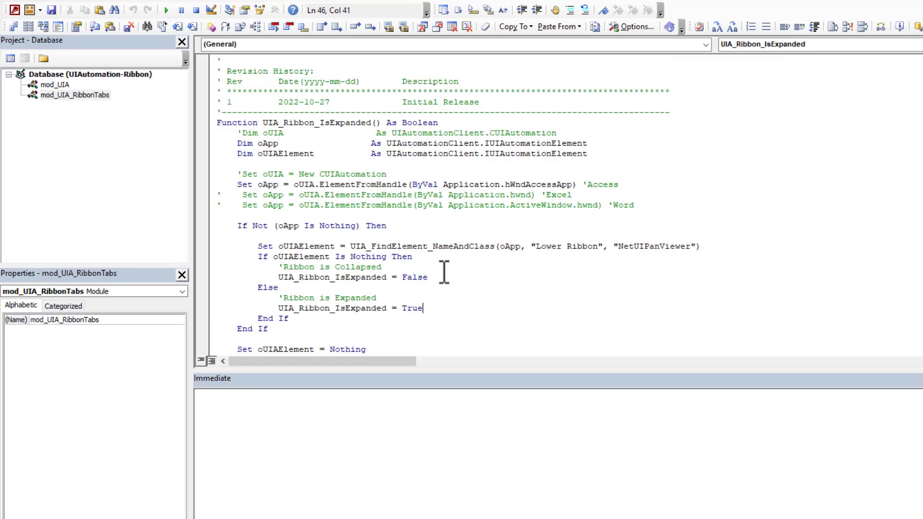
pyautogui.scroll(-2, 443, 272)
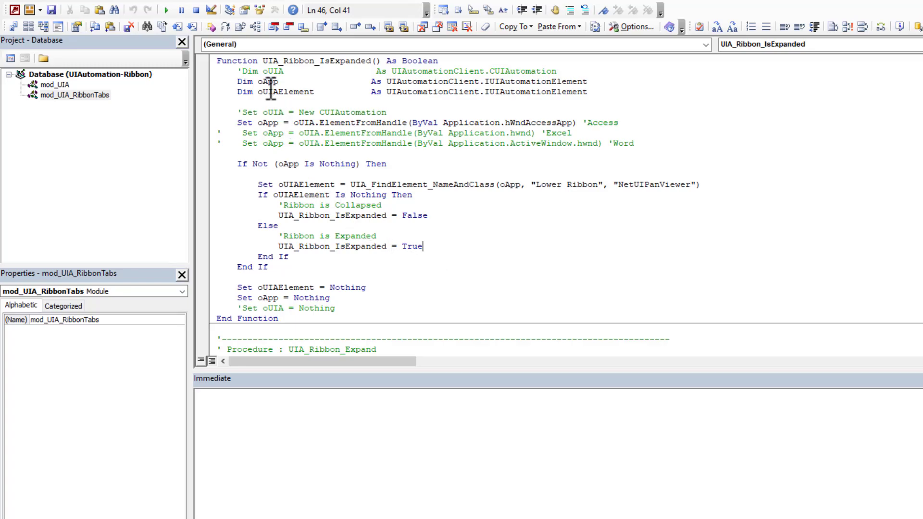
# Step: Note the commented-out CUIAutomation lines and Lower Ribbon search, then snap Access left and the code editor right
pyautogui.click(243, 112)
pyautogui.click(242, 308)
pyautogui.click(731, 184)
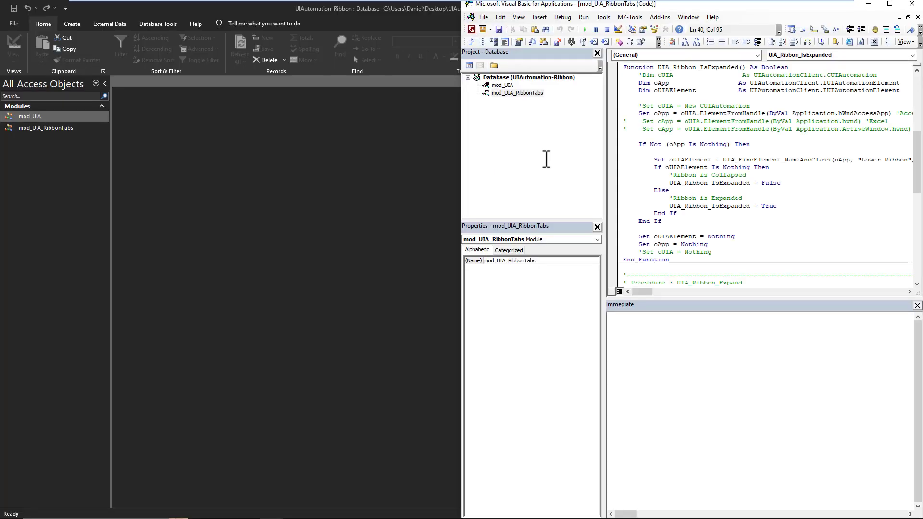
pyautogui.moveTo(370, 20); pyautogui.dragTo(370, 20)
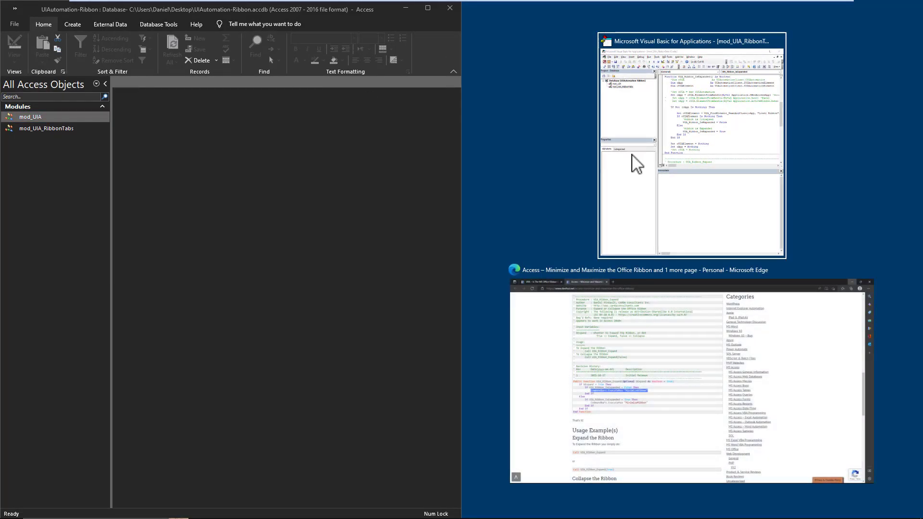
pyautogui.click(636, 163)
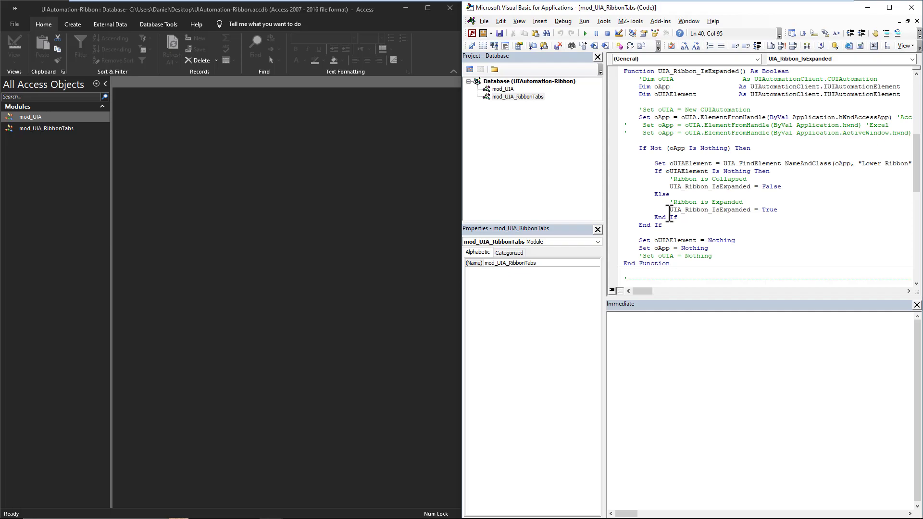
# Step: Run ?UIA_Ribbon_IsExpanded in the Immediate window: True, then False after collapsing the Access ribbon
pyautogui.doubleClick(676, 71)
pyautogui.hotkey('ctrl', 'c')
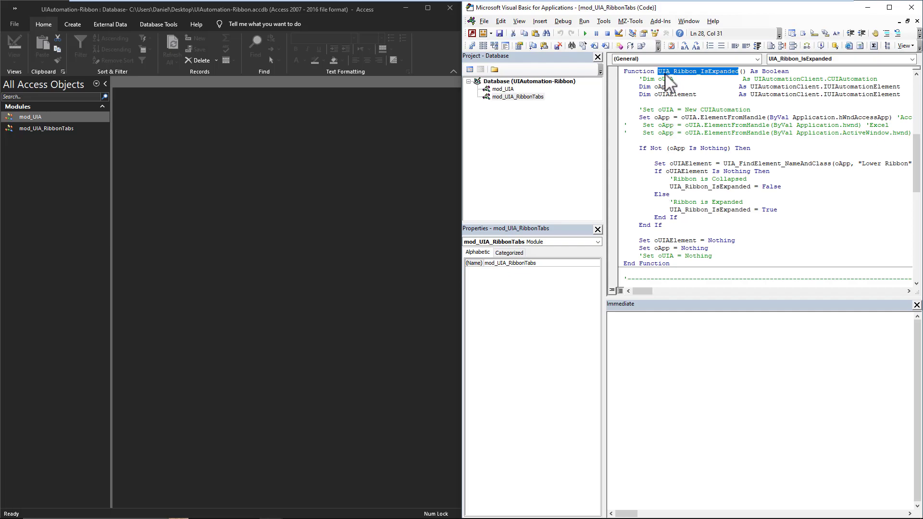
pyautogui.click(628, 345)
pyautogui.write('?')
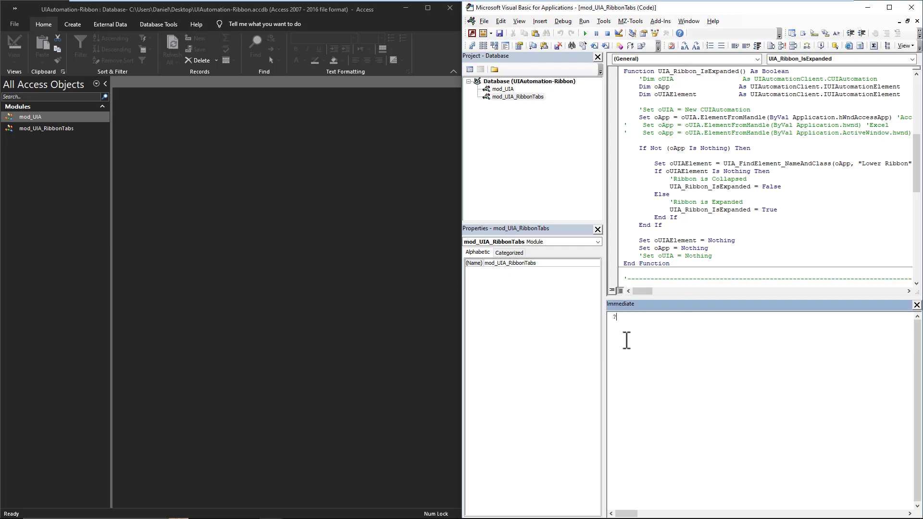
pyautogui.hotkey('ctrl', 'v')
pyautogui.press('Return')
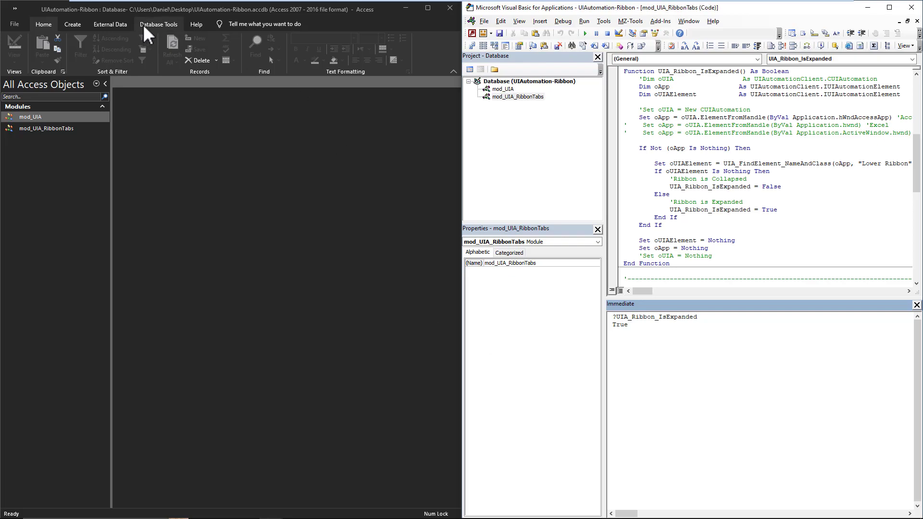
pyautogui.doubleClick(148, 23)
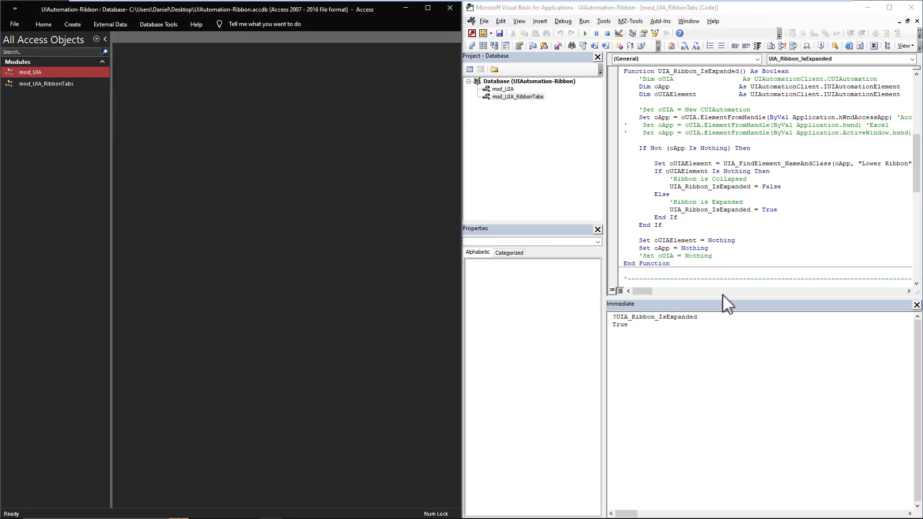
pyautogui.click(709, 317)
pyautogui.press('Return')
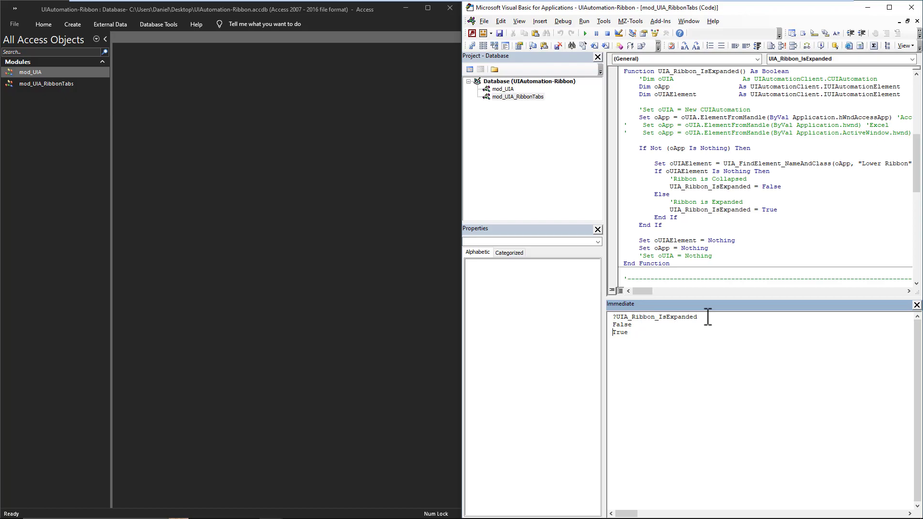
pyautogui.click(889, 7)
pyautogui.click(322, 170)
pyautogui.scroll(-3, 321, 177)
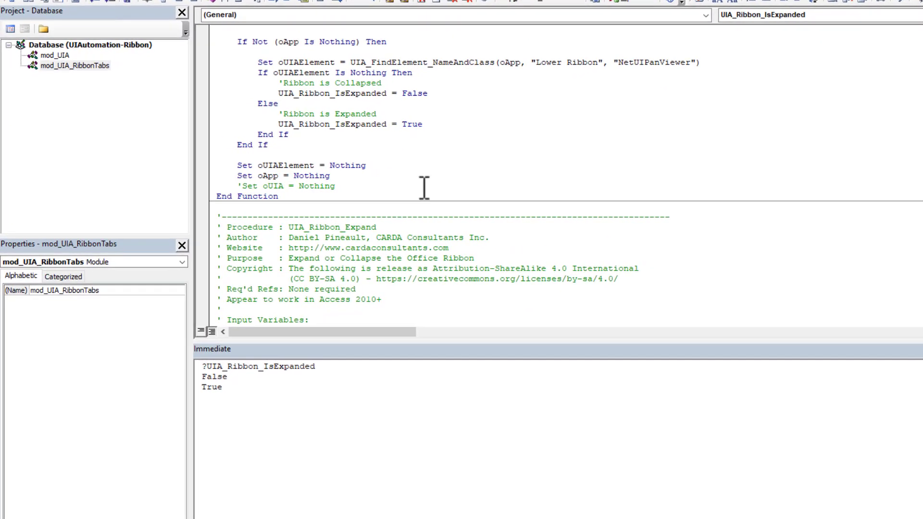
pyautogui.scroll(-3, 406, 193)
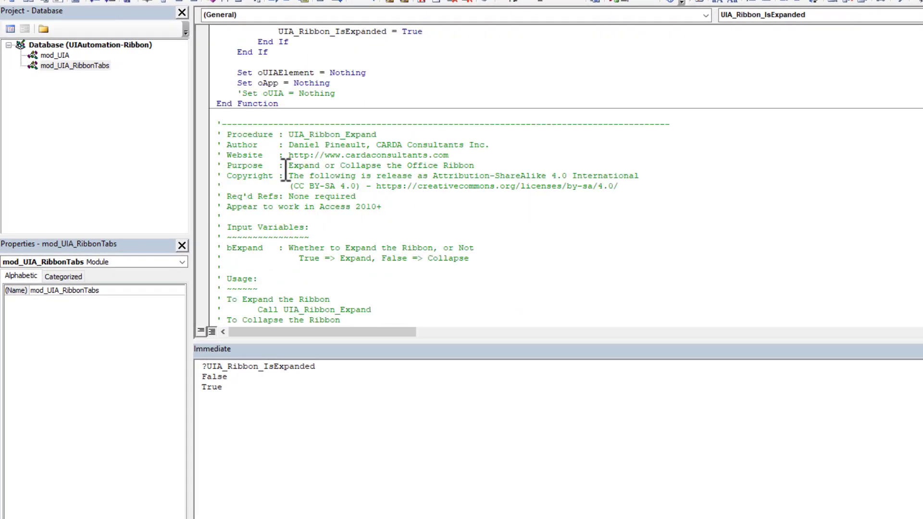
pyautogui.scroll(-4, 317, 199)
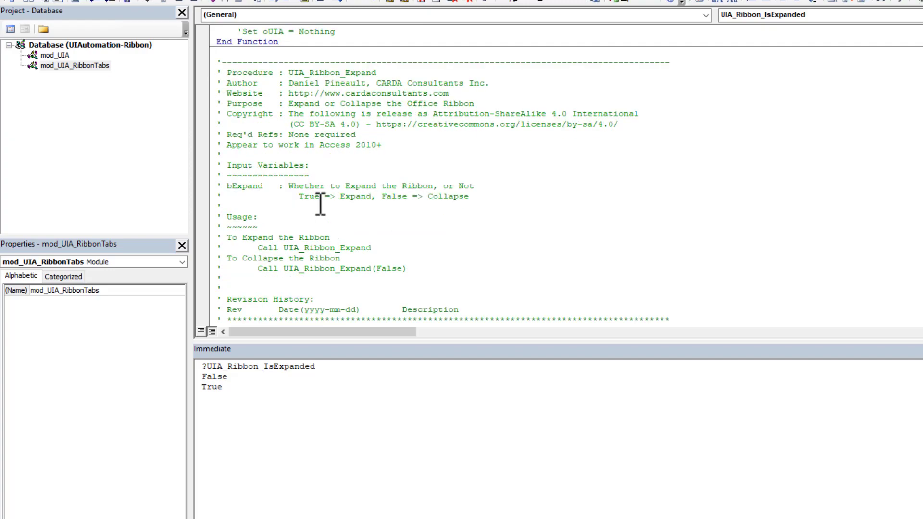
pyautogui.scroll(-2, 339, 200)
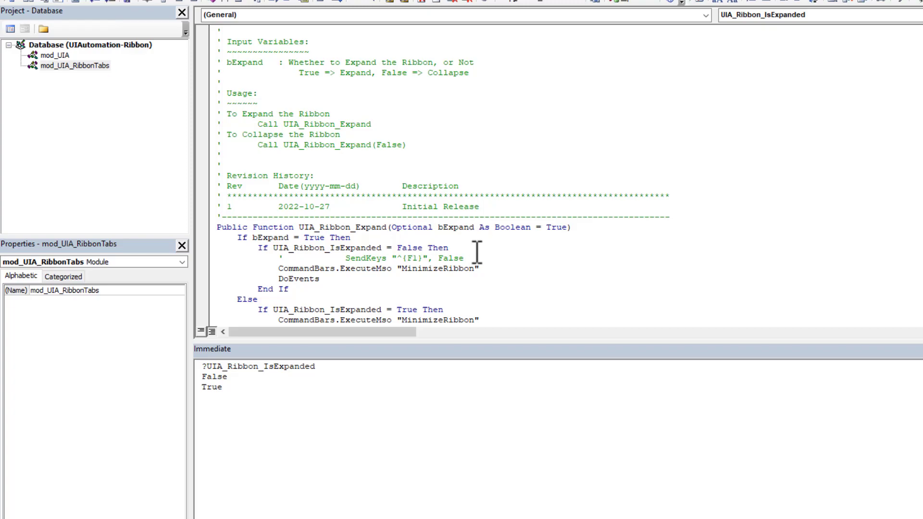
pyautogui.scroll(2, 393, 133)
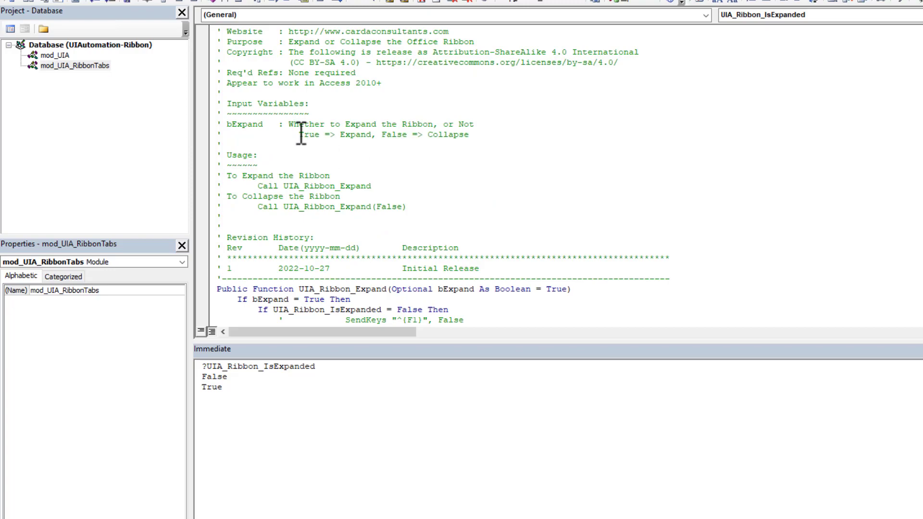
pyautogui.moveTo(299, 134); pyautogui.dragTo(372, 134)
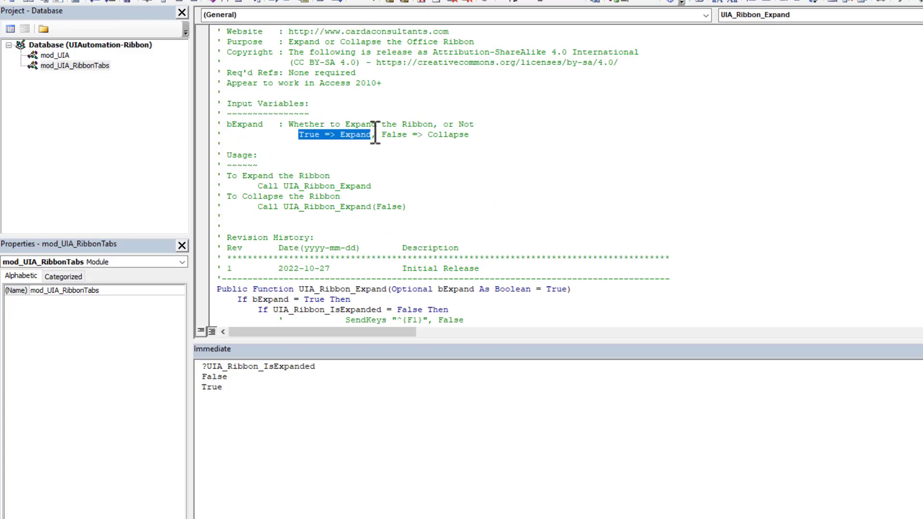
pyautogui.click(399, 166)
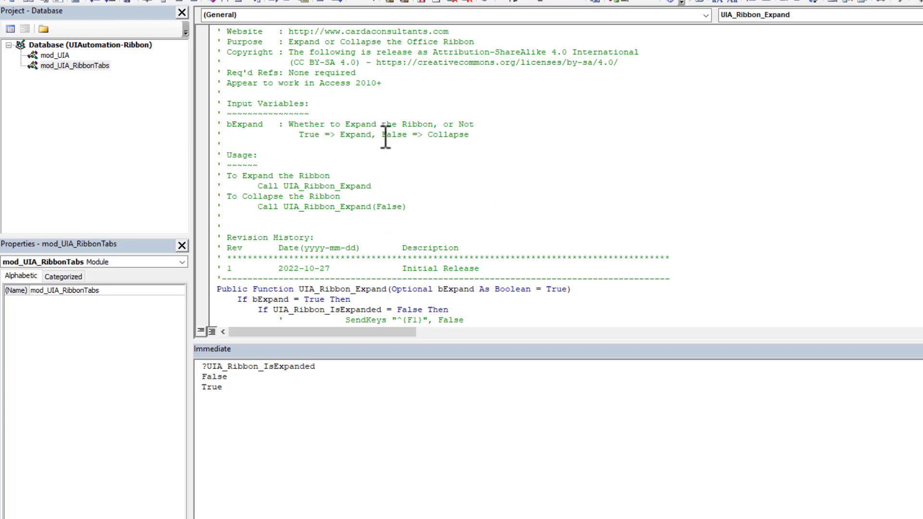
pyautogui.moveTo(382, 134); pyautogui.dragTo(469, 134)
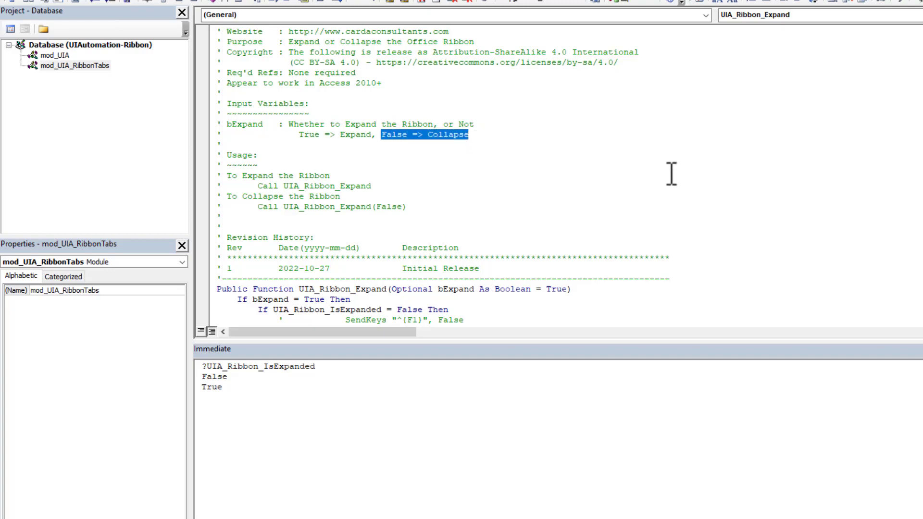
pyautogui.click(622, 168)
pyautogui.scroll(-5, 621, 168)
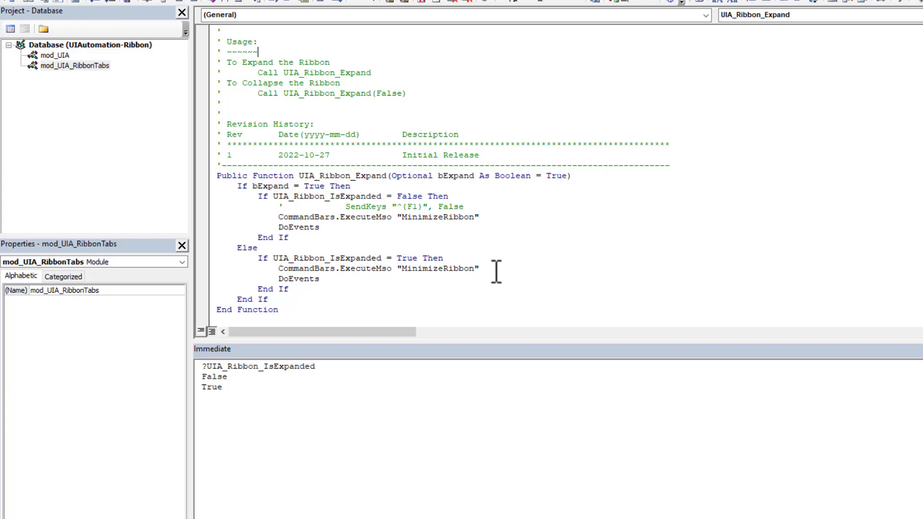
pyautogui.doubleClick(355, 175)
pyautogui.hotkey('ctrl', 'c')
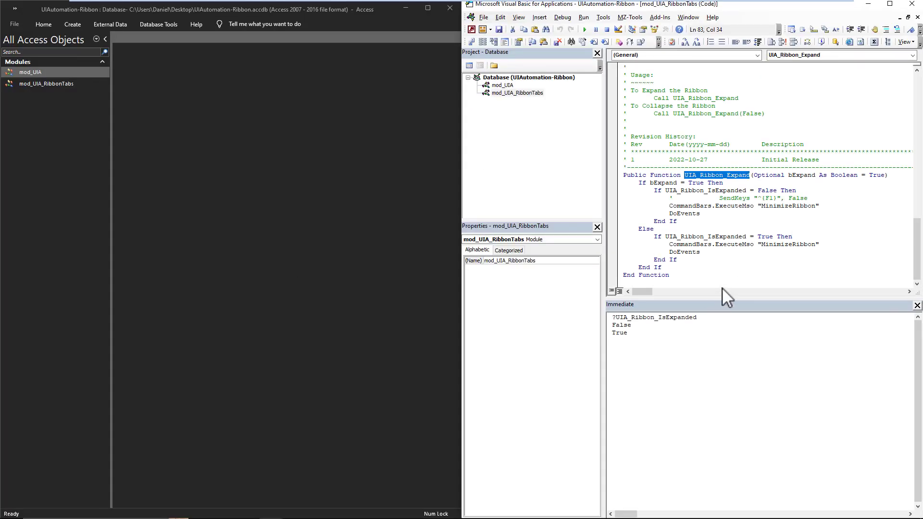
# Step: Replace the old Immediate results with UIA_Ribbon_Expand and run it, then run it with False to collapse the ribbon
pyautogui.click(680, 339)
pyautogui.moveTo(674, 343); pyautogui.dragTo(604, 317)
pyautogui.hotkey('ctrl', 'v')
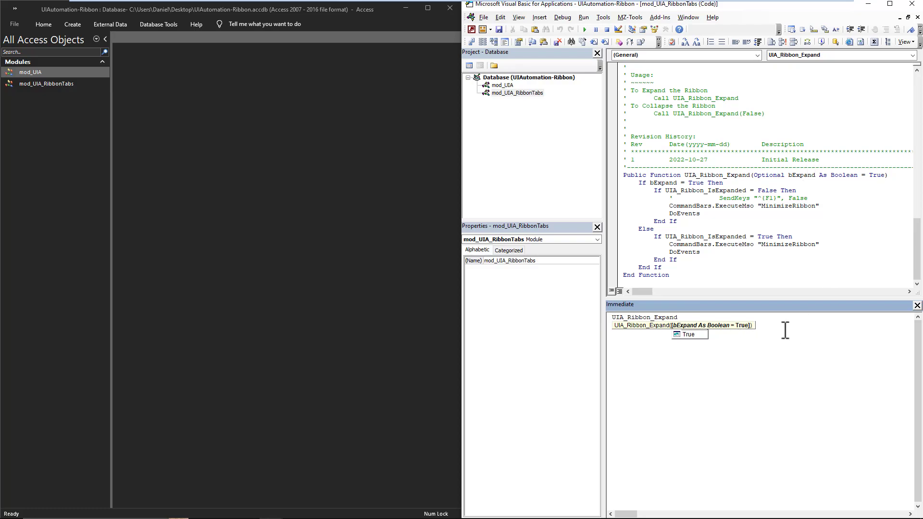
pyautogui.press('BackSpace')
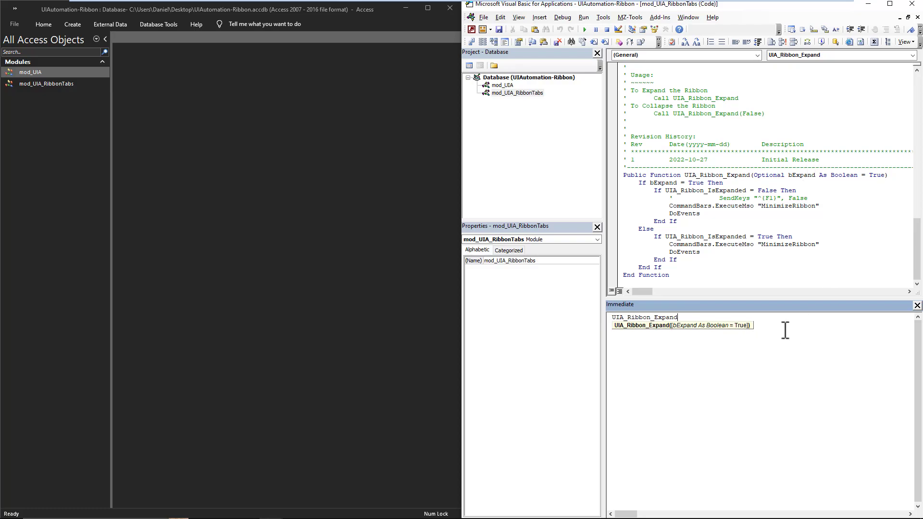
pyautogui.press('Return')
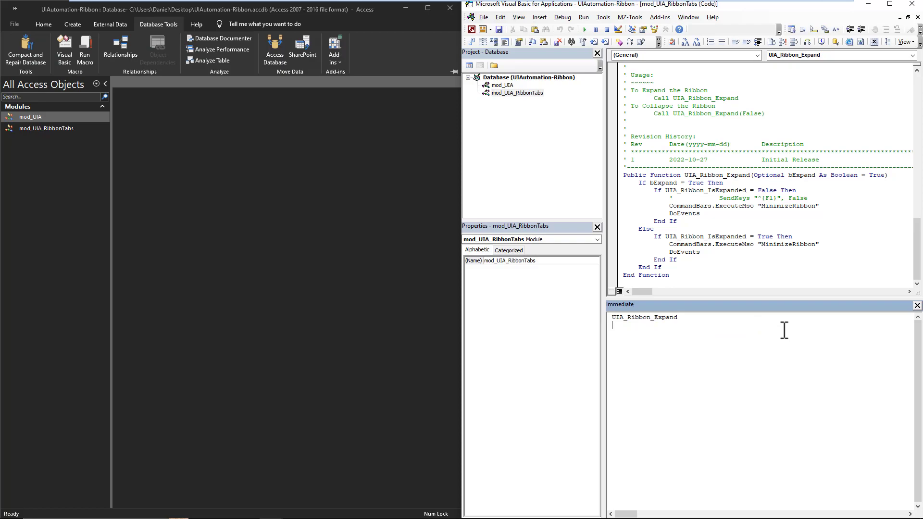
pyautogui.write(' False')
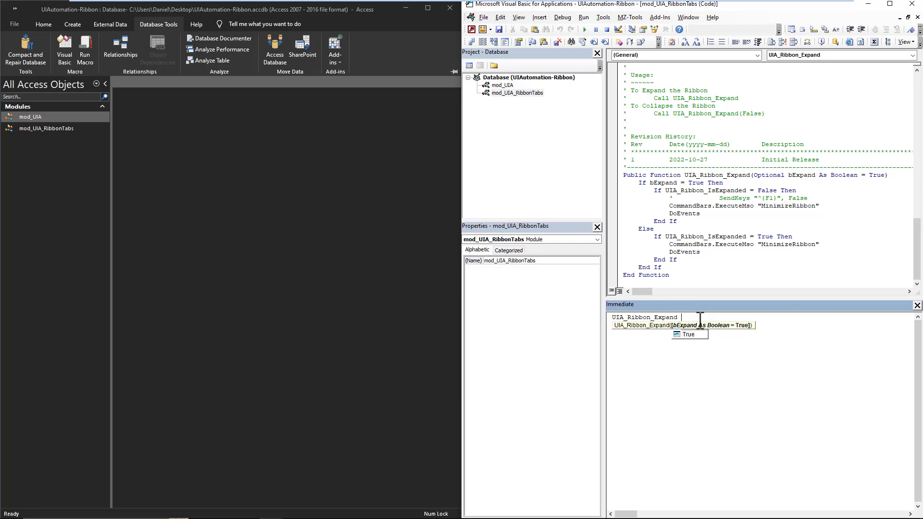
pyautogui.press('Return')
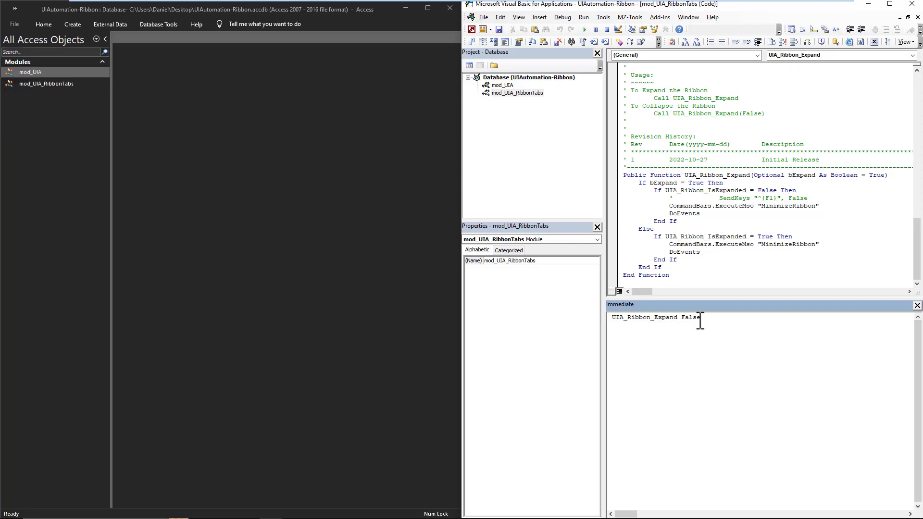
# Step: Run UIA_Ribbon_Expand True to expand the Access ribbon again, then close Access
pyautogui.doubleClick(694, 317)
pyautogui.press('Delete')
pyautogui.press('BackSpace')
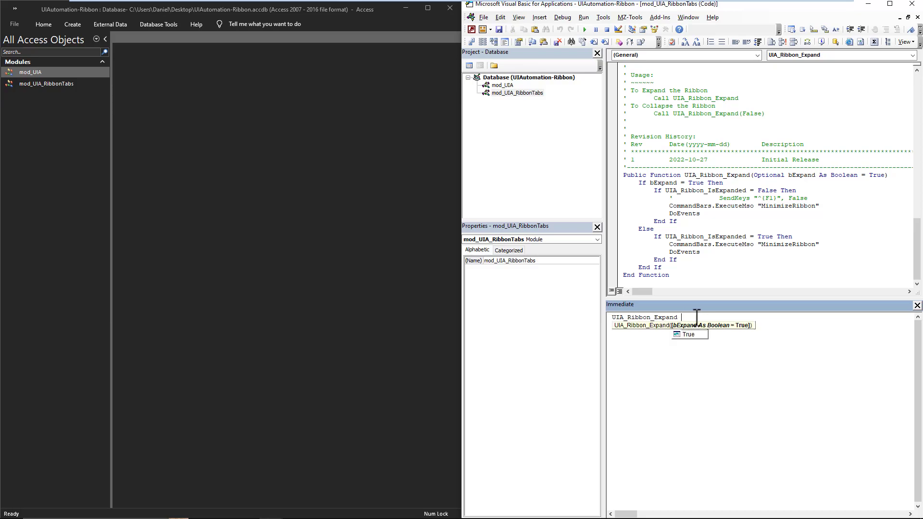
pyautogui.write('T')
pyautogui.press('Tab')
pyautogui.press('Return')
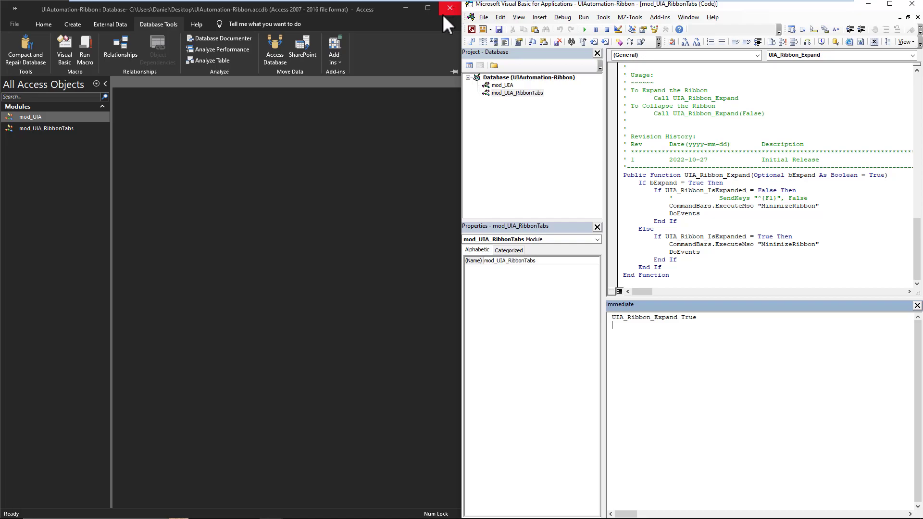
pyautogui.click(450, 10)
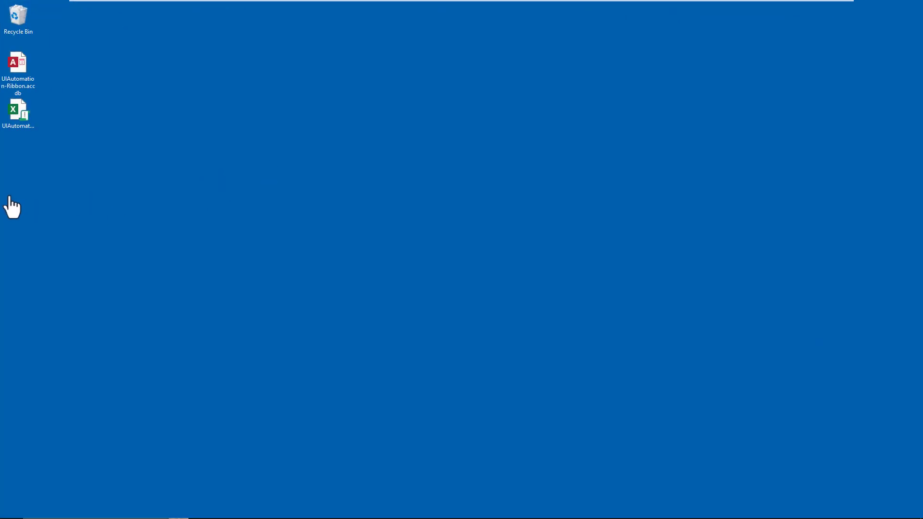
# Step: Open UIAutomation-Ribbon.xlsm maximized and bring up its VBA editor full screen with Alt+F11
pyautogui.doubleClick(22, 109)
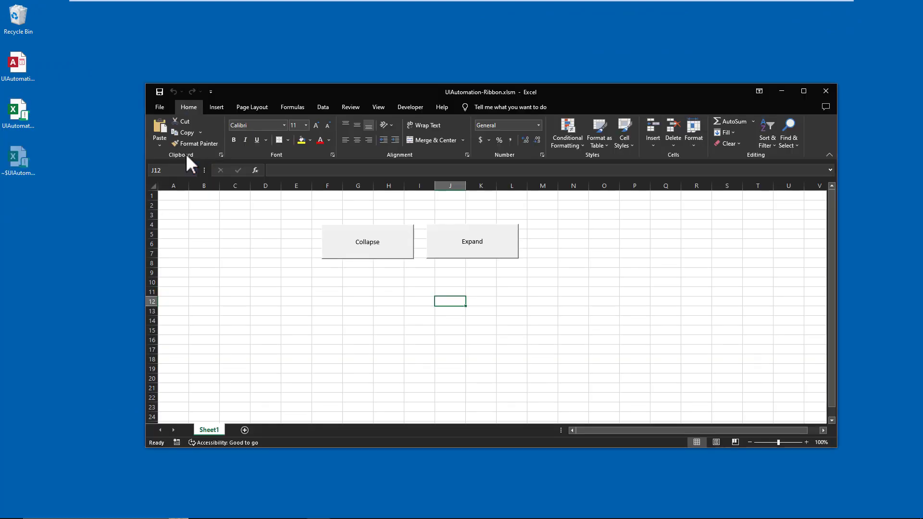
pyautogui.click(802, 91)
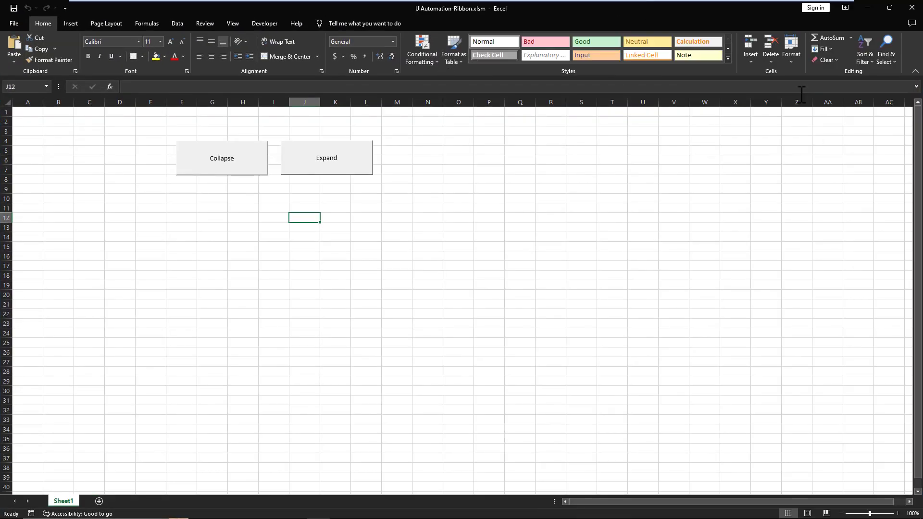
pyautogui.hotkey('alt', 'F11')
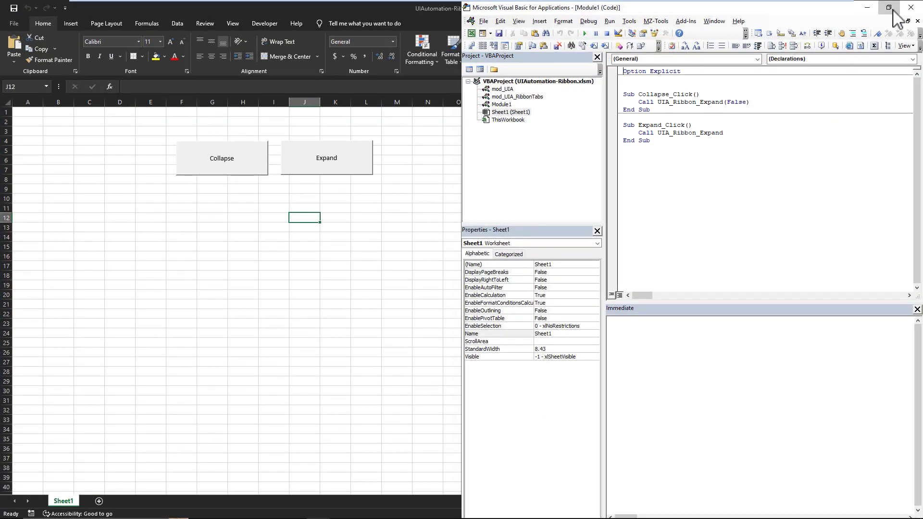
pyautogui.click(893, 29)
# Step: Open mod_UIA and mod_UIA_RibbonTabs and mark the Access and Excel handle lines in UIA_Ribbon_IsExpanded
pyautogui.doubleClick(56, 83)
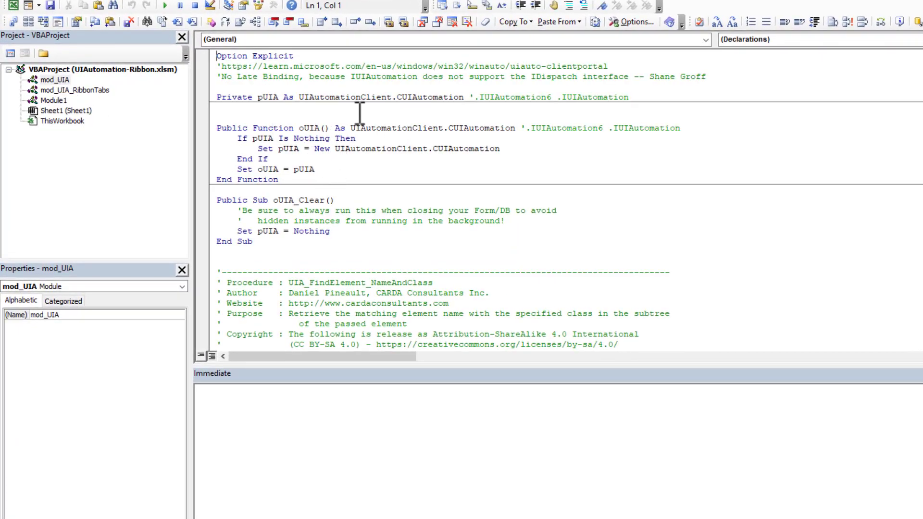
pyautogui.scroll(-5, 361, 123)
pyautogui.scroll(-5, 360, 137)
pyautogui.scroll(-4, 360, 152)
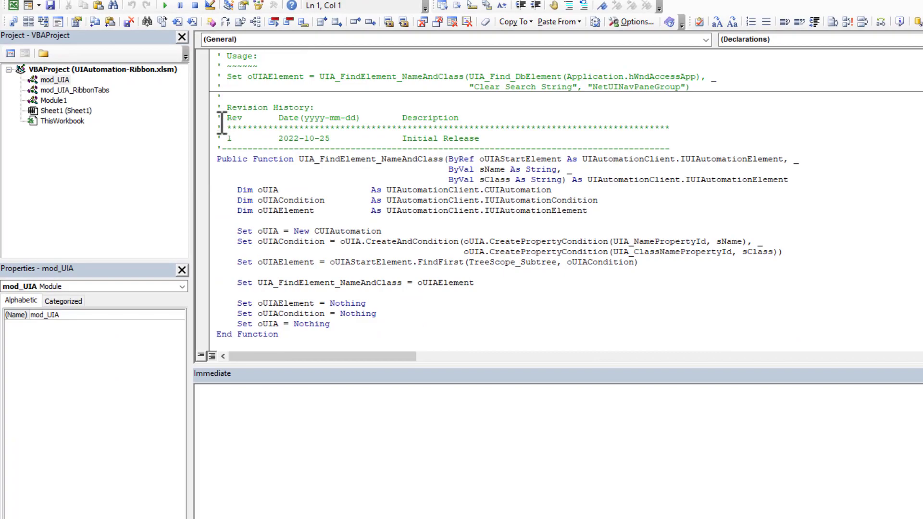
pyautogui.scroll(5, 339, 141)
pyautogui.scroll(4, 317, 122)
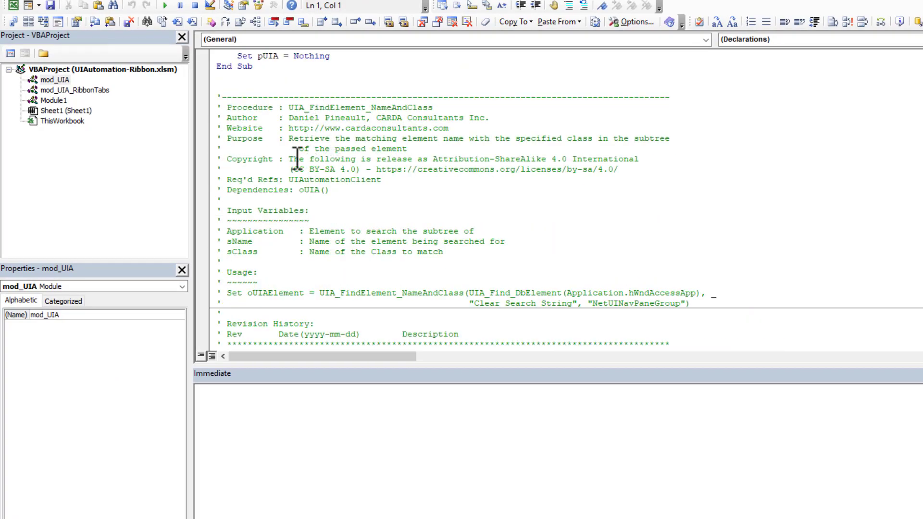
pyautogui.doubleClick(88, 90)
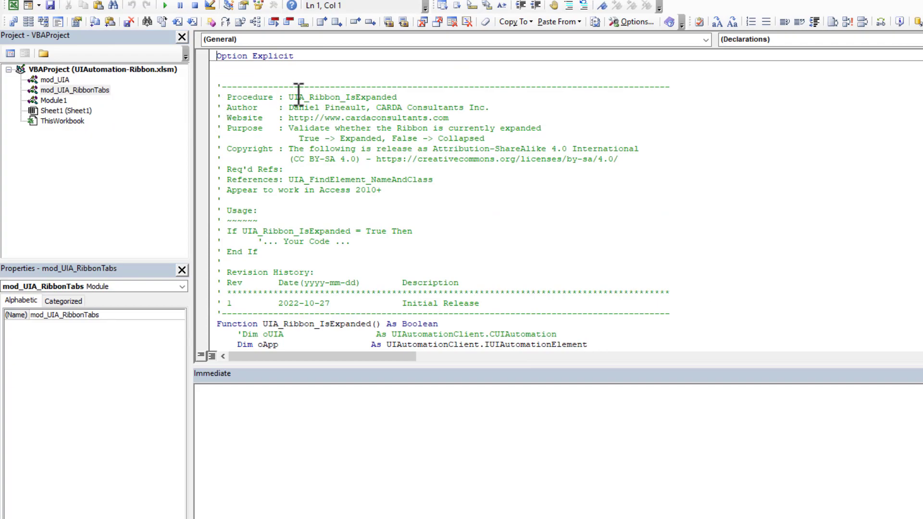
pyautogui.scroll(-2, 300, 94)
pyautogui.scroll(-5, 304, 97)
pyautogui.scroll(-5, 317, 108)
pyautogui.scroll(-4, 332, 130)
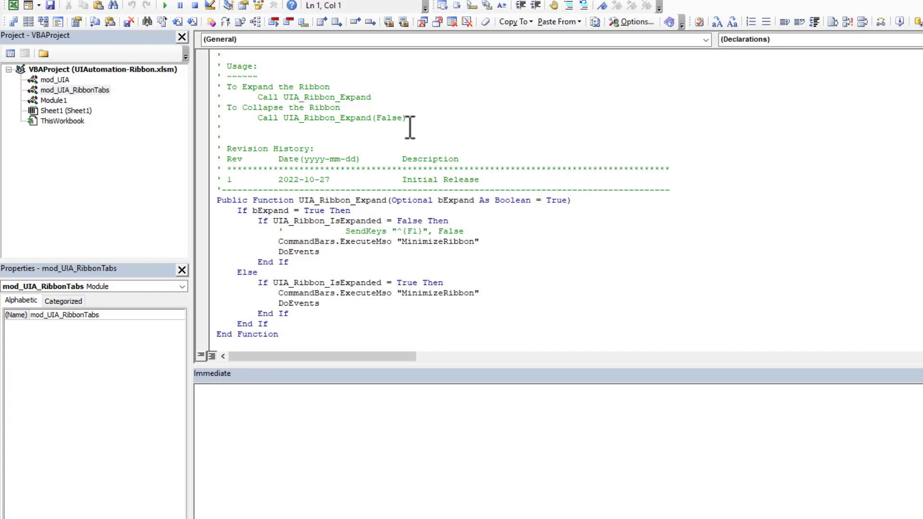
pyautogui.scroll(5, 407, 126)
pyautogui.scroll(5, 404, 130)
pyautogui.scroll(3, 397, 137)
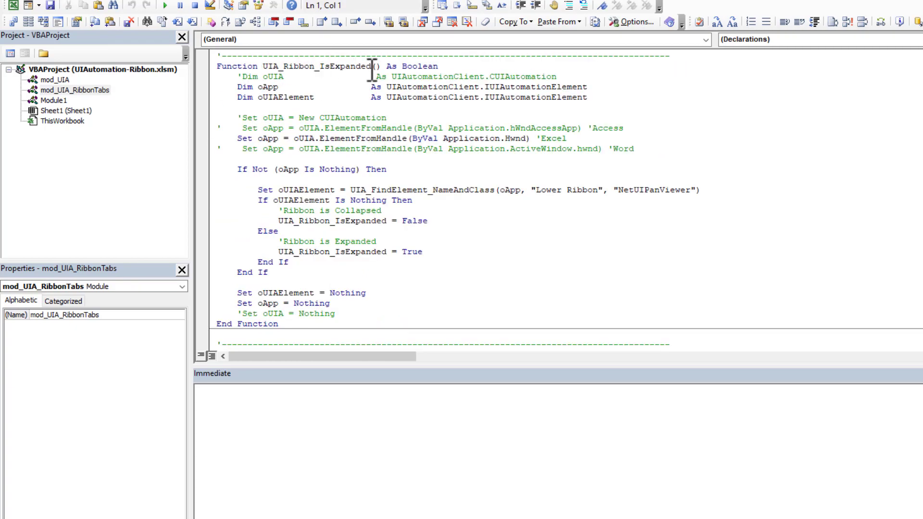
pyautogui.moveTo(593, 128)
pyautogui.mouseDown()
pyautogui.moveTo(565, 137)
pyautogui.moveTo(206, 140)
pyautogui.mouseUp()
pyautogui.click(658, 128)
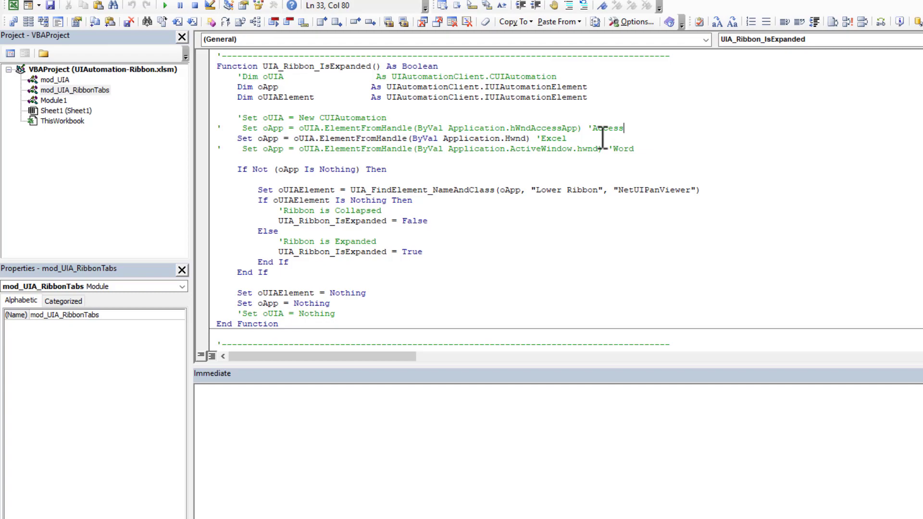
# Step: Highlight Application.hWndAccessApp on the Access line and Application.Hwnd on the Excel line, ending at the Word line
pyautogui.moveTo(577, 128); pyautogui.dragTo(450, 127)
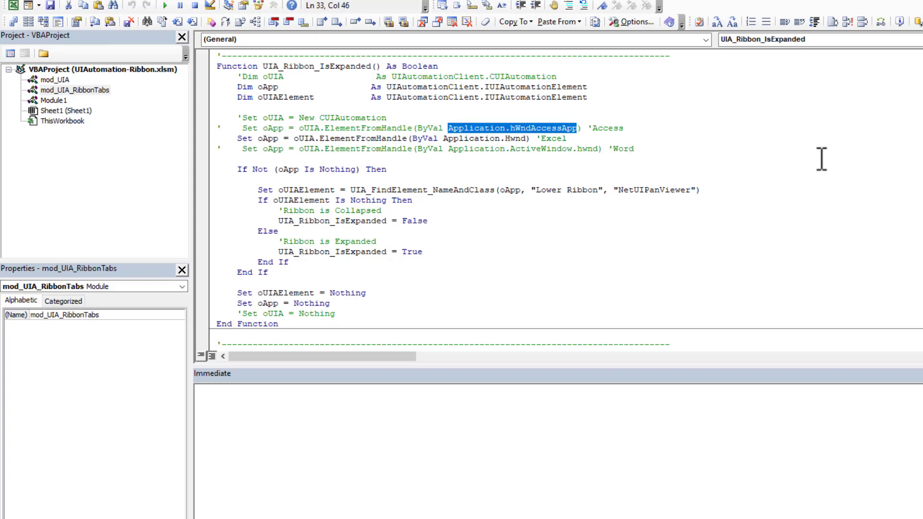
pyautogui.click(614, 137)
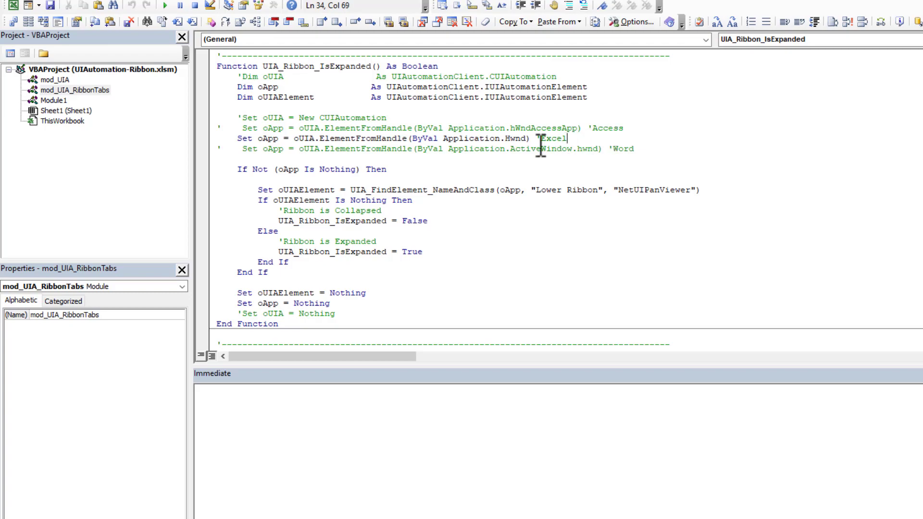
pyautogui.moveTo(526, 138); pyautogui.dragTo(441, 137)
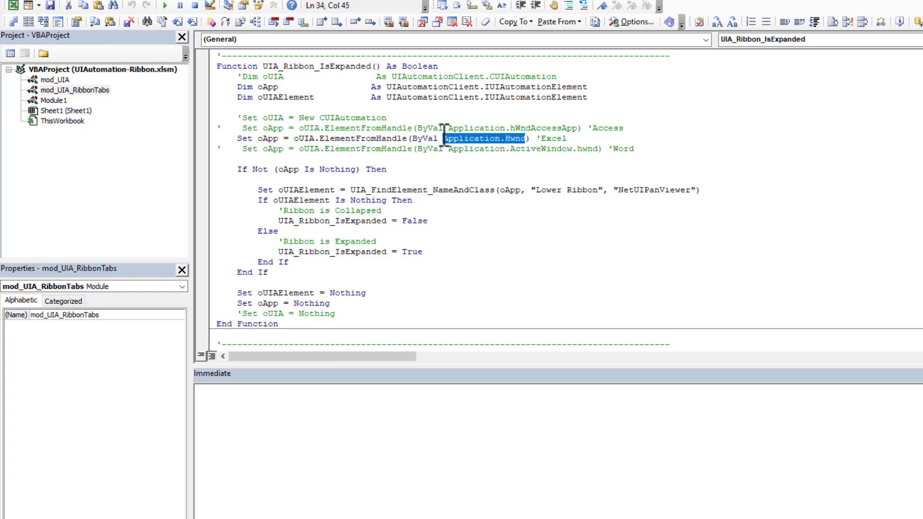
pyautogui.click(604, 148)
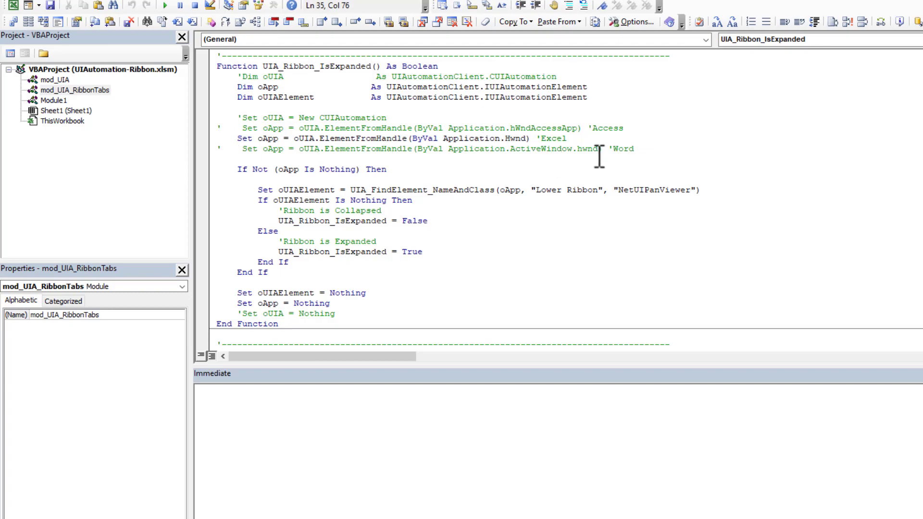
pyautogui.click(658, 148)
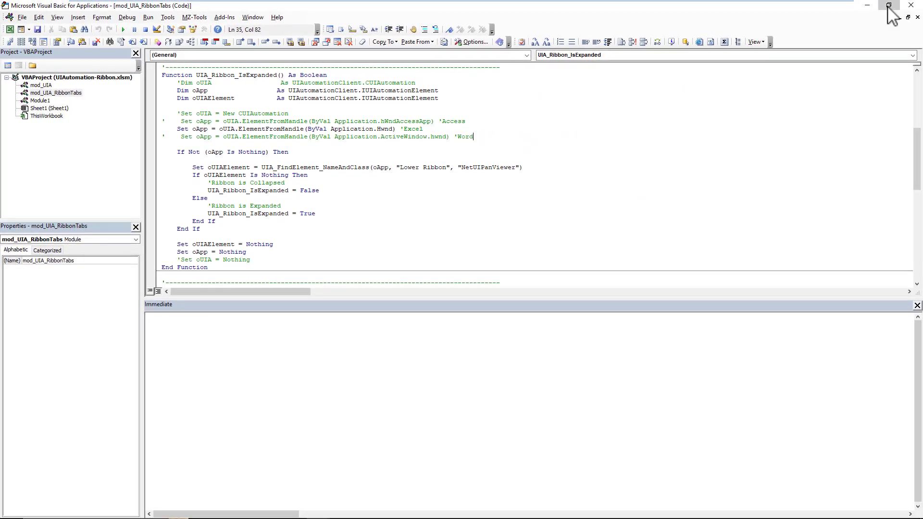
# Step: Snap the Excel workbook to the left half and the VBA editor to the right half
pyautogui.click(891, 6)
pyautogui.click(383, 5)
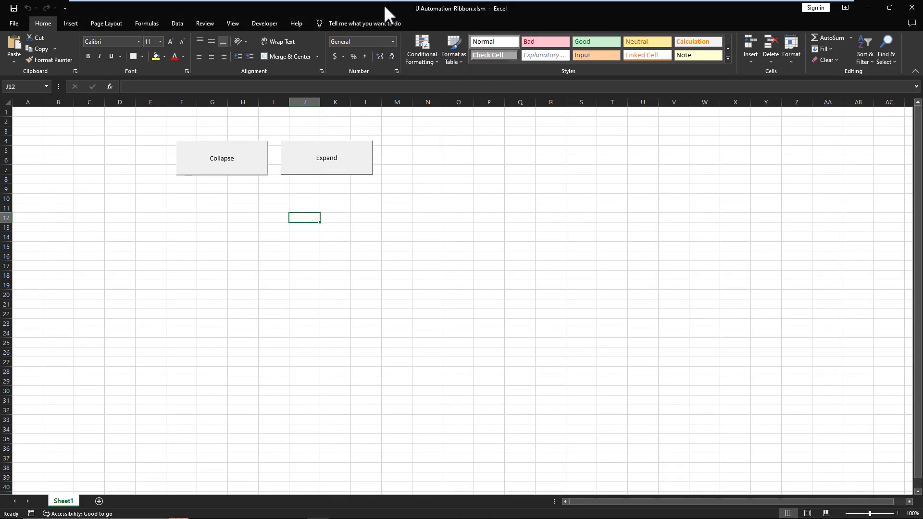
pyautogui.press('super+Left')
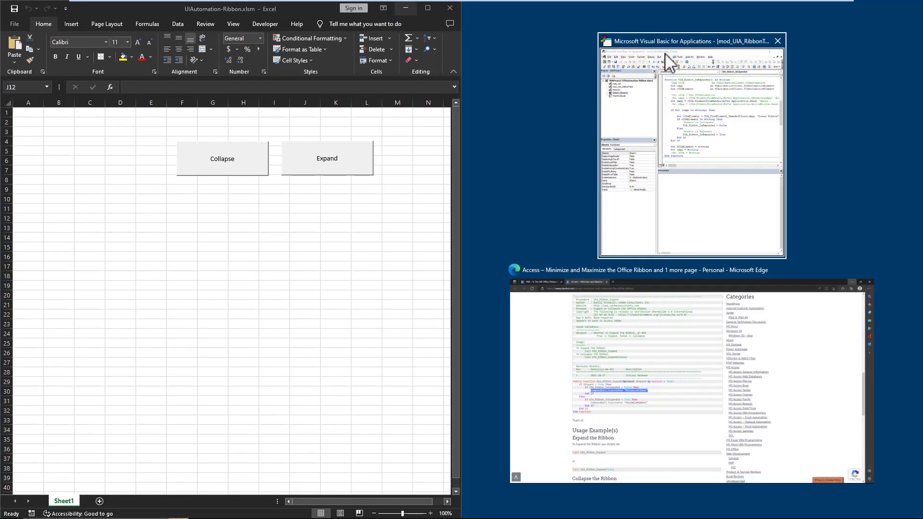
pyautogui.click(704, 195)
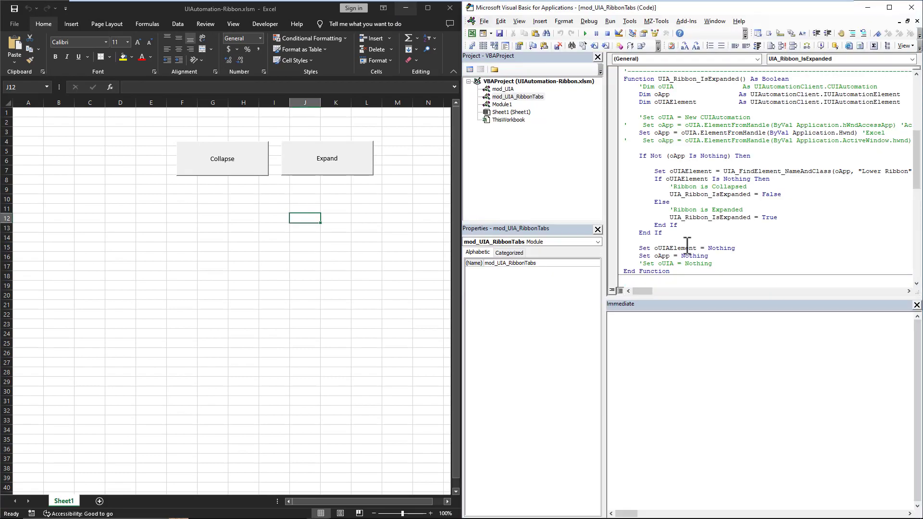
# Step: Run ?UIA_Ribbon_IsExpanded in the Immediate window: True, then False after collapsing Excel's ribbon with Ctrl+F1
pyautogui.doubleClick(688, 80)
pyautogui.hotkey('ctrl', 'c')
pyautogui.click(627, 346)
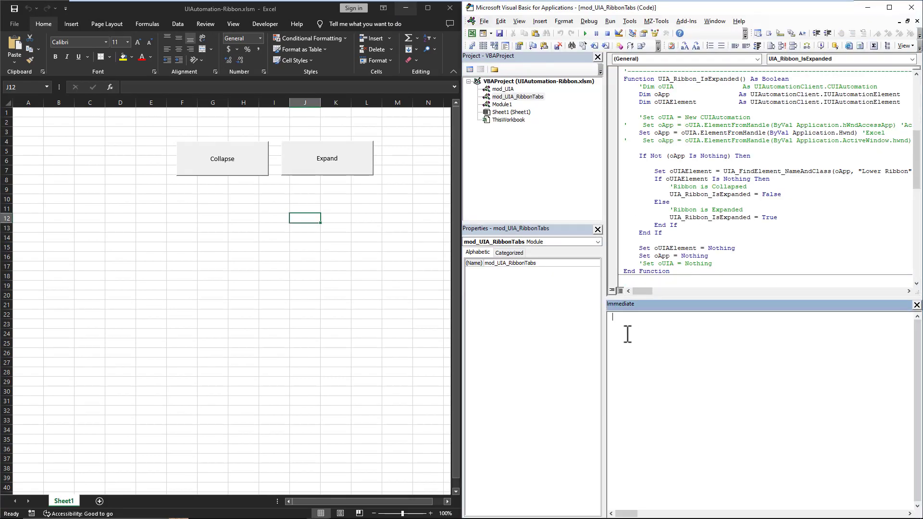
pyautogui.write('?')
pyautogui.hotkey('ctrl', 'v')
pyautogui.press('Return')
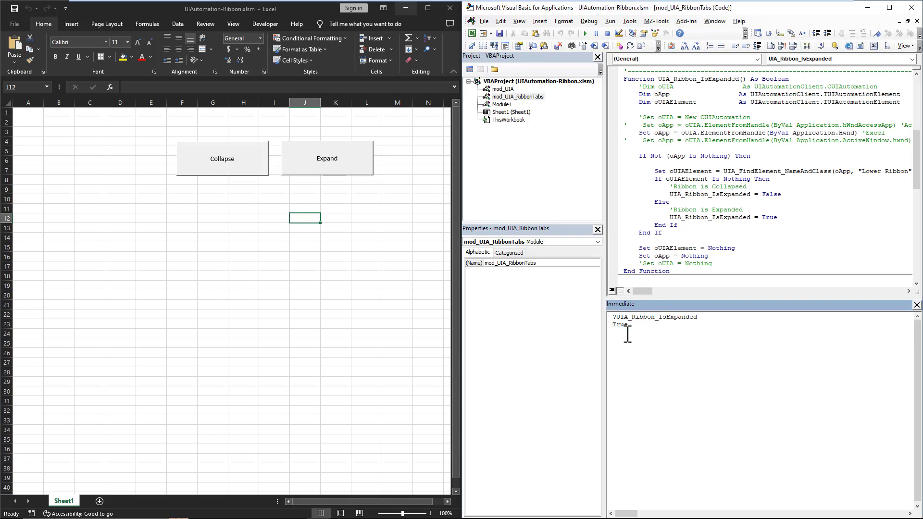
pyautogui.hotkey('ctrl', 'F1')
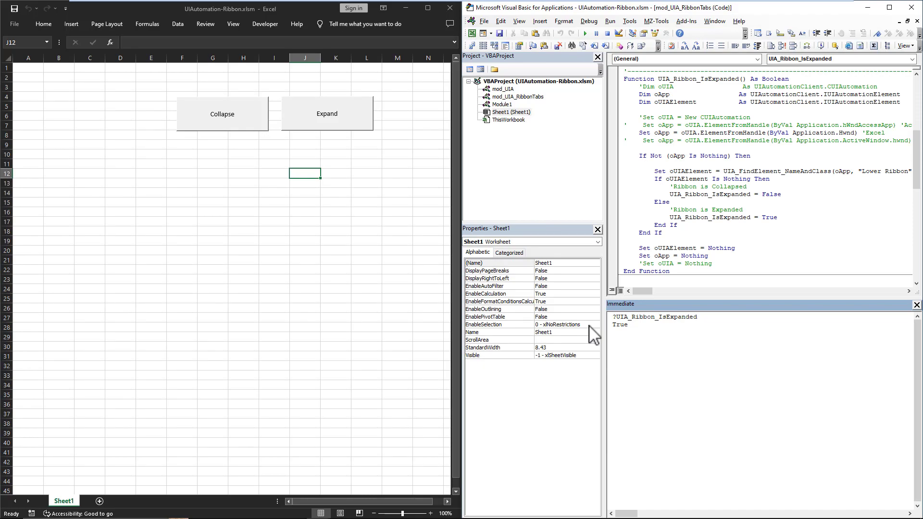
pyautogui.press('Return')
pyautogui.scroll(-1, 718, 187)
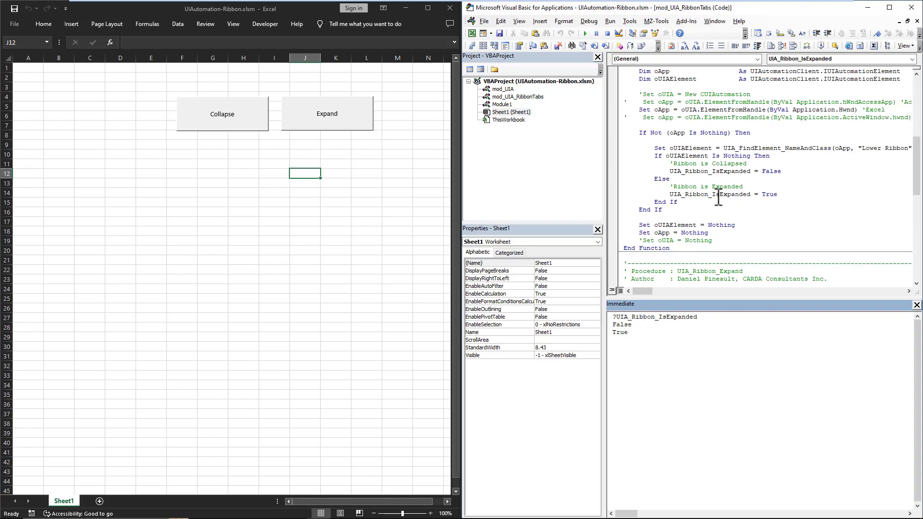
pyautogui.scroll(-3, 718, 196)
pyautogui.scroll(-3, 714, 202)
pyautogui.scroll(-1, 706, 217)
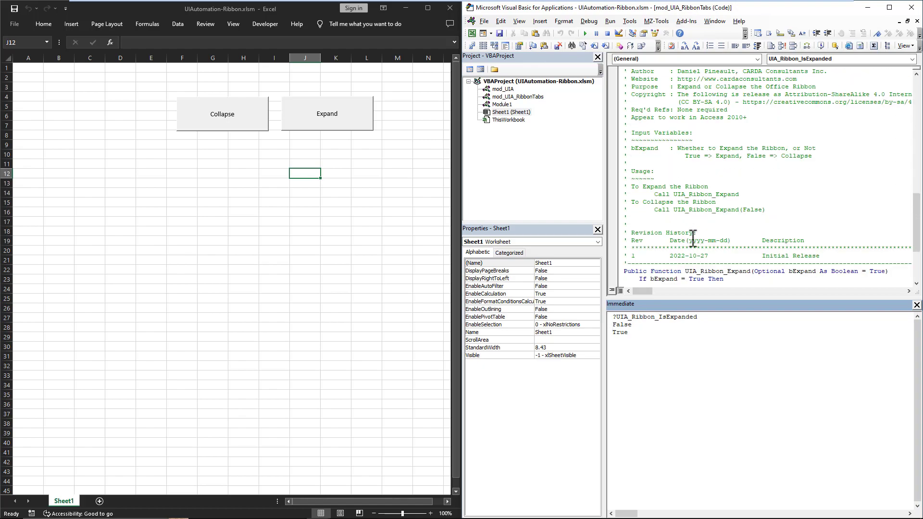
pyautogui.scroll(-1, 692, 231)
# Step: Replace the Immediate window contents with UIA_Ribbon_Expand and run it with the default argument
pyautogui.doubleClick(715, 248)
pyautogui.hotkey('ctrl', 'c')
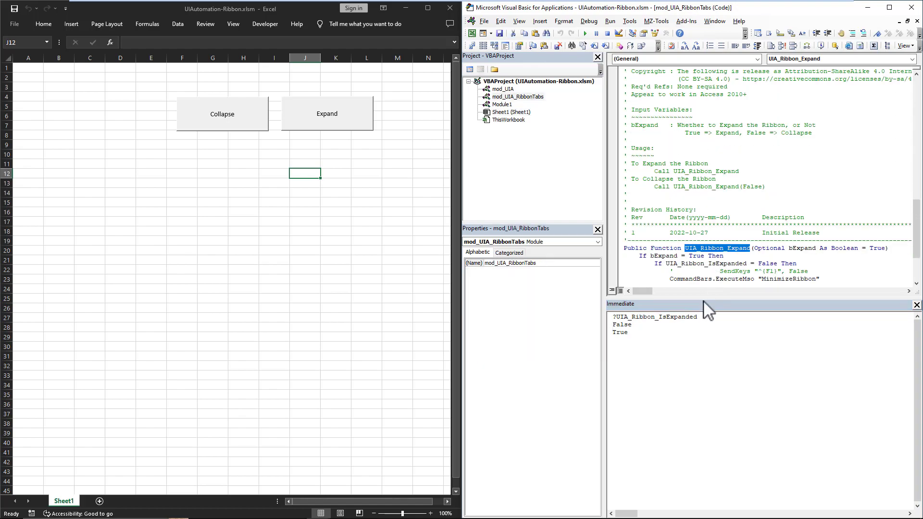
pyautogui.click(681, 371)
pyautogui.hotkey('ctrl', 'a')
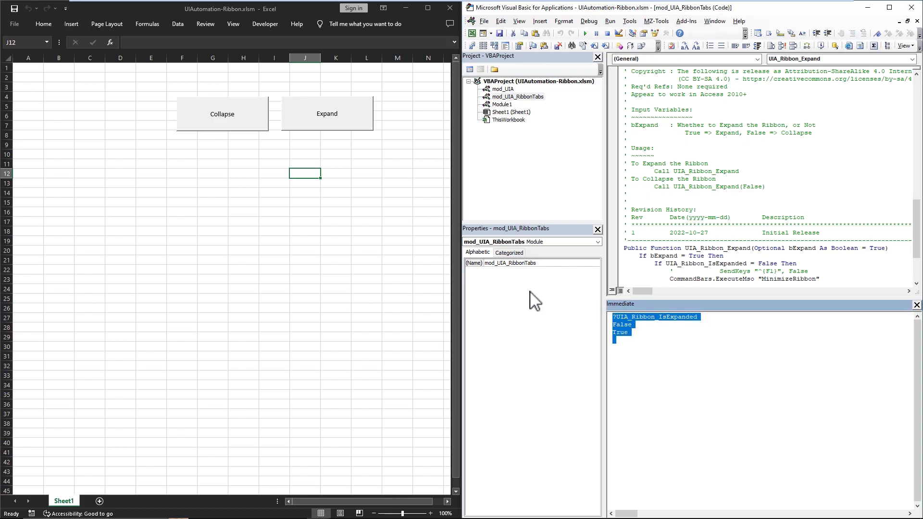
pyautogui.hotkey('ctrl', 'v')
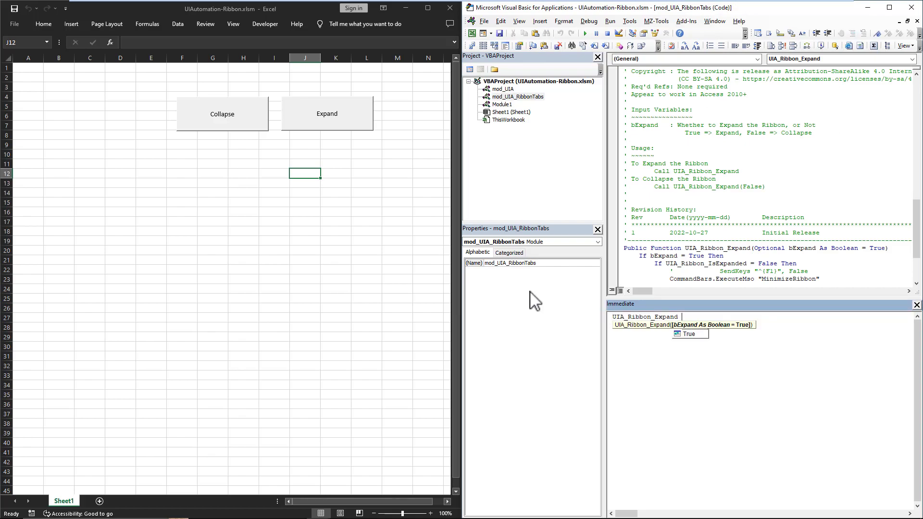
pyautogui.press('BackSpace')
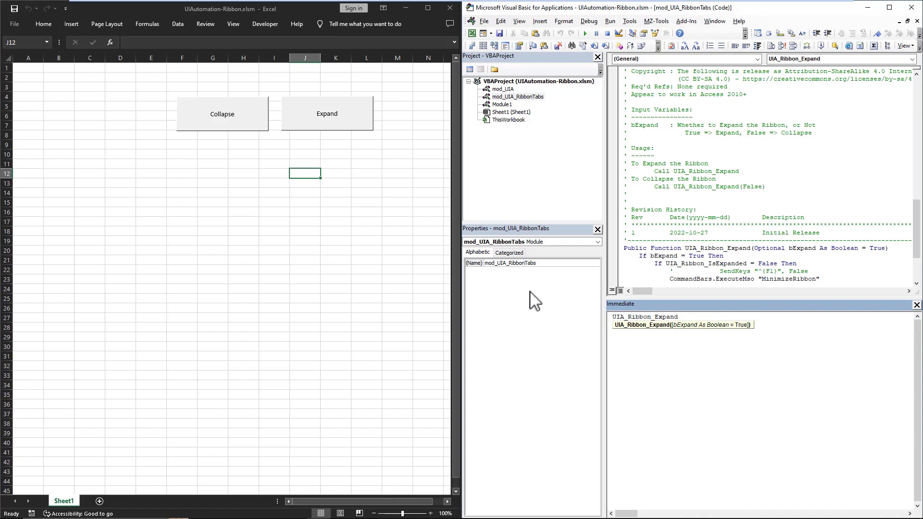
pyautogui.press('Return')
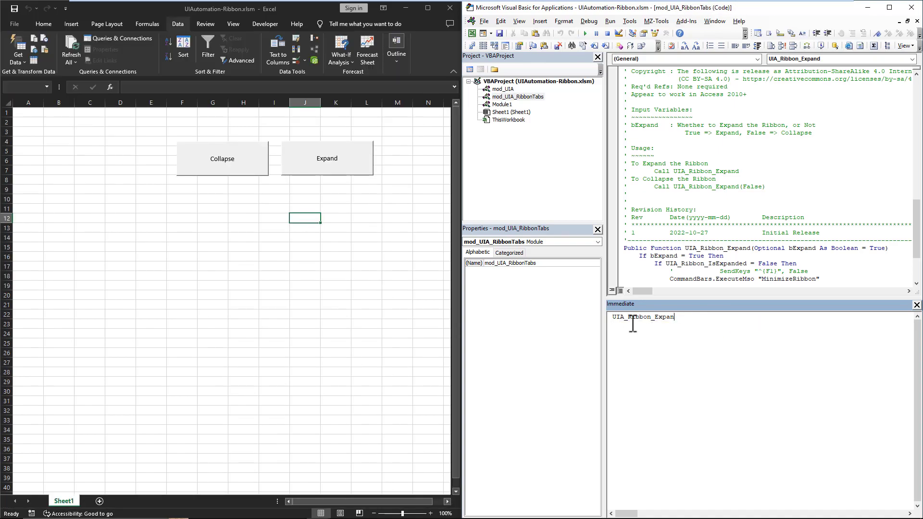
pyautogui.write('d False')
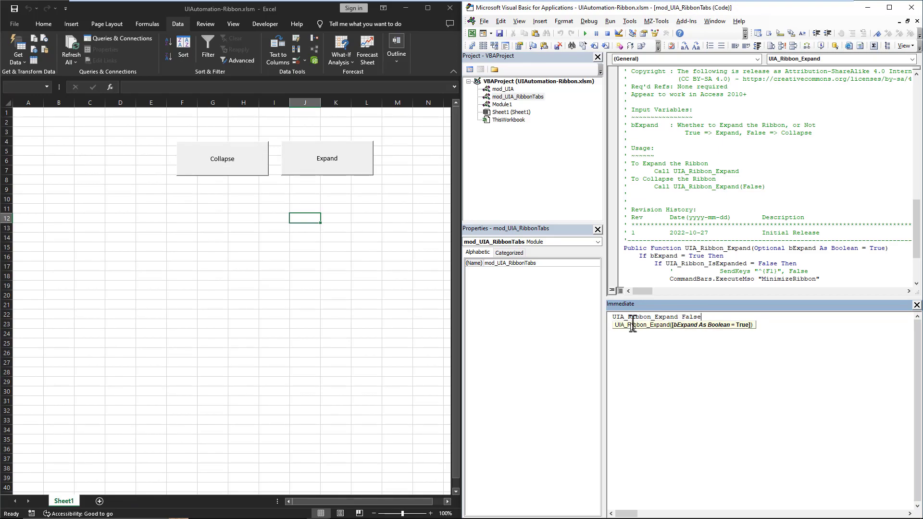
# Step: Run UIA_Ribbon_Expand with False to collapse the ribbon, then with True to re-expand it
pyautogui.press('Return')
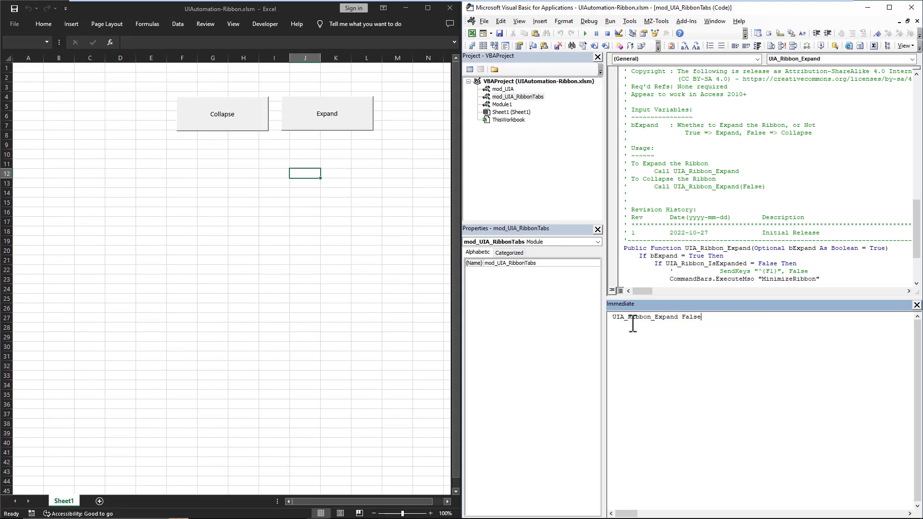
pyautogui.press('BackSpace')
pyautogui.press('BackSpace')
pyautogui.press('BackSpace')
pyautogui.write('True')
pyautogui.press('Return')
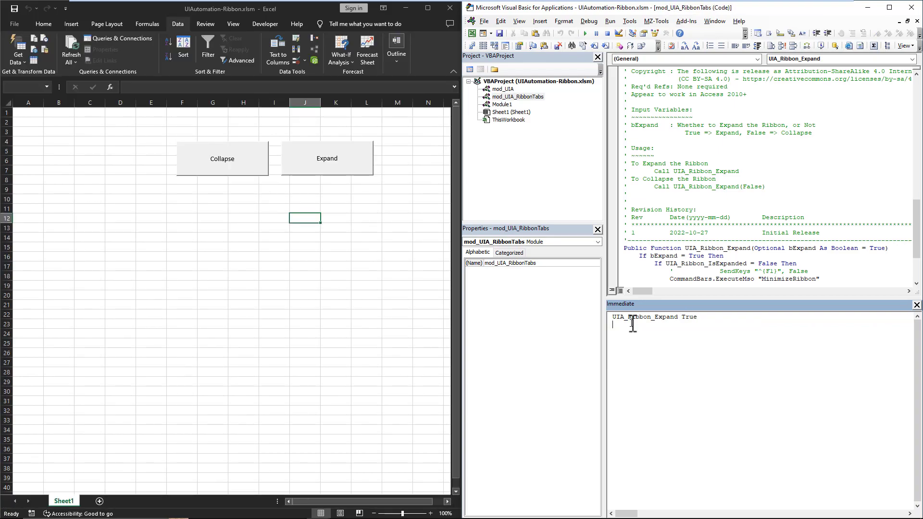
# Step: Return to the maximized Excel window and review the UIA_Ribbon_Expand calls in Collapse_Click and Expand_Click
pyautogui.click(910, 7)
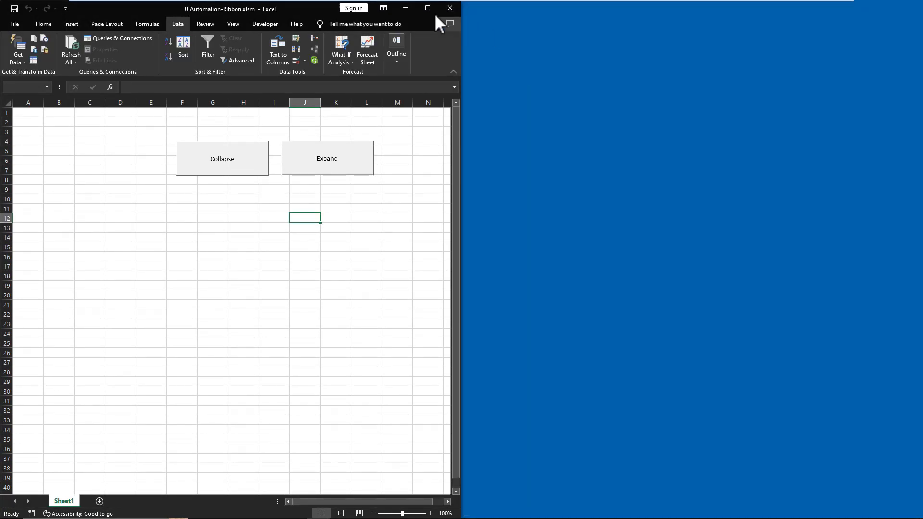
pyautogui.click(427, 8)
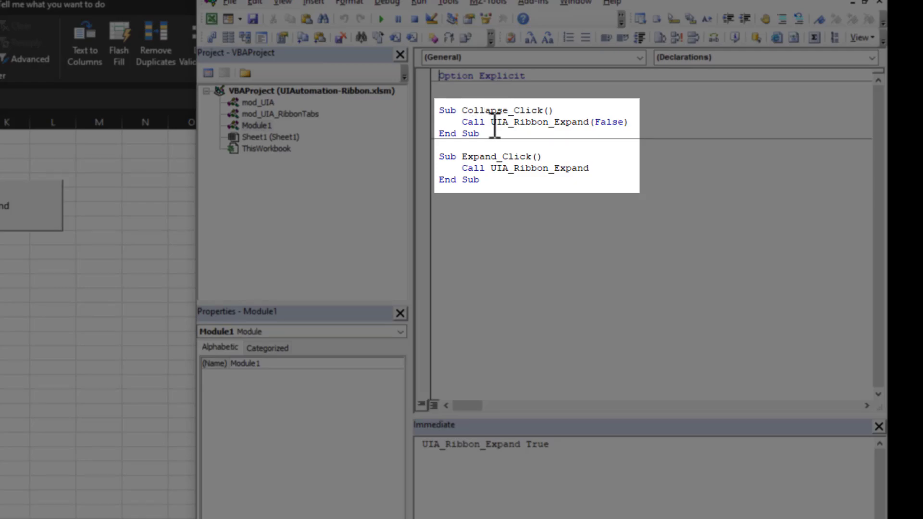
pyautogui.moveTo(490, 122); pyautogui.dragTo(628, 122)
pyautogui.moveTo(589, 168); pyautogui.dragTo(490, 168)
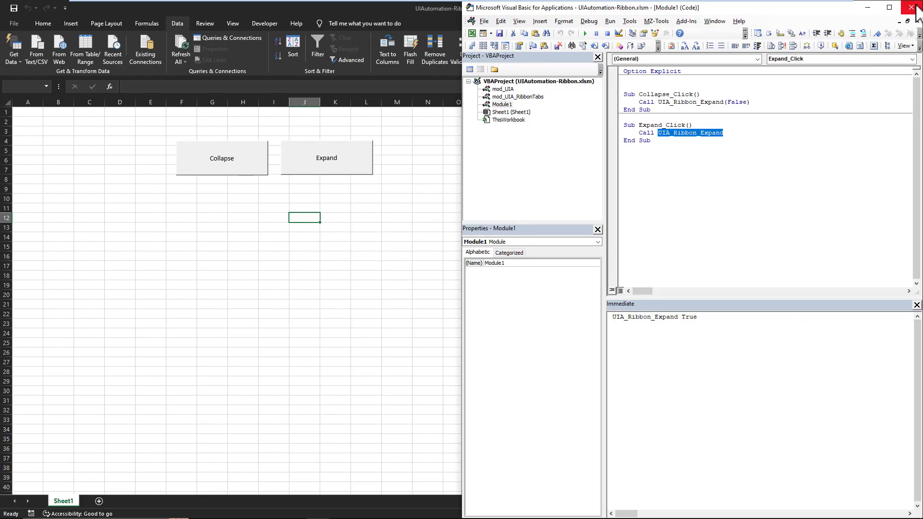
pyautogui.click(910, 7)
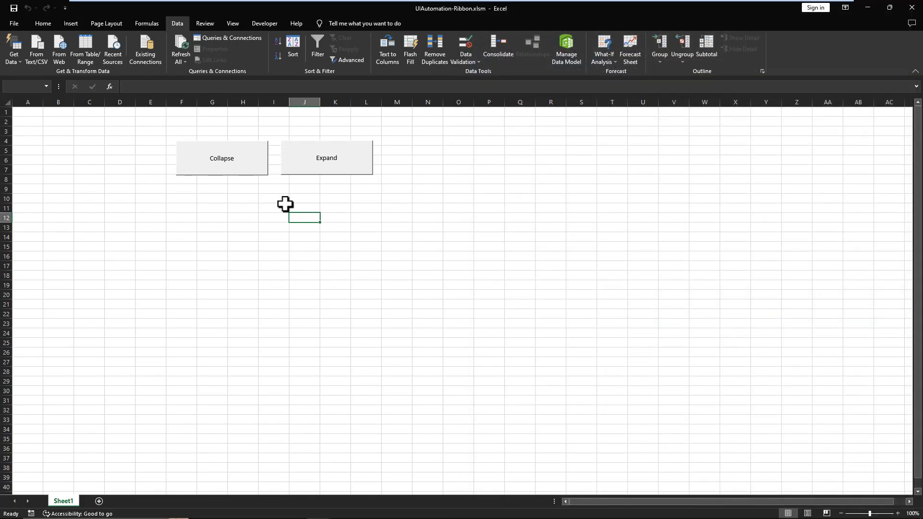
# Step: Toggle the ribbon twice with the sheet's Collapse and Expand buttons, then close the workbook
pyautogui.click(243, 190)
pyautogui.click(237, 164)
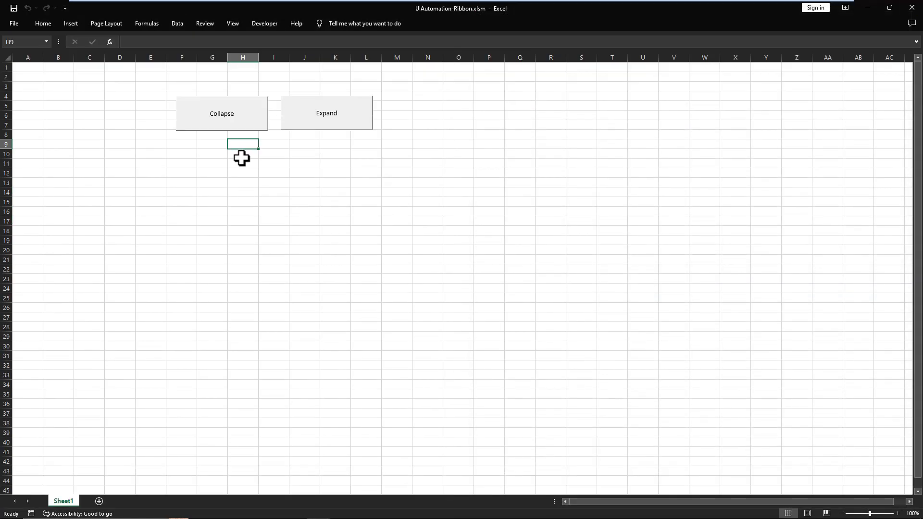
pyautogui.click(335, 134)
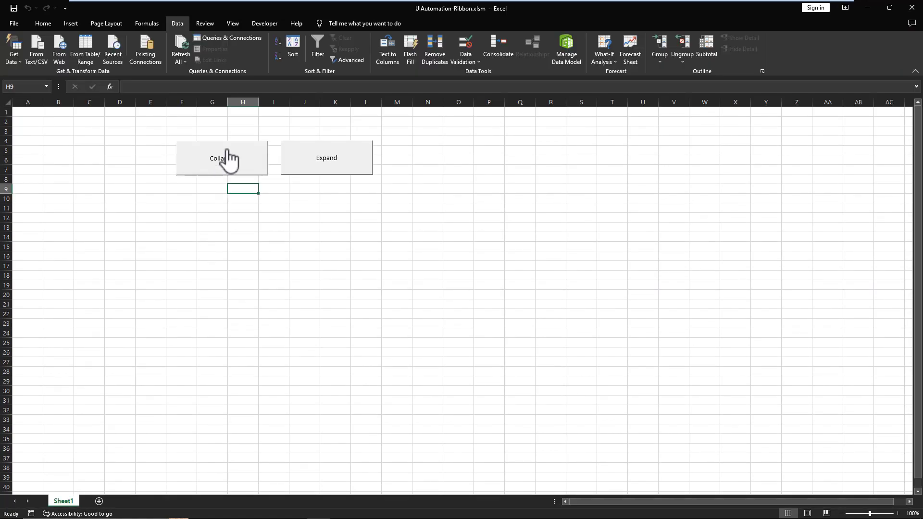
pyautogui.click(226, 159)
pyautogui.click(324, 109)
pyautogui.click(910, 9)
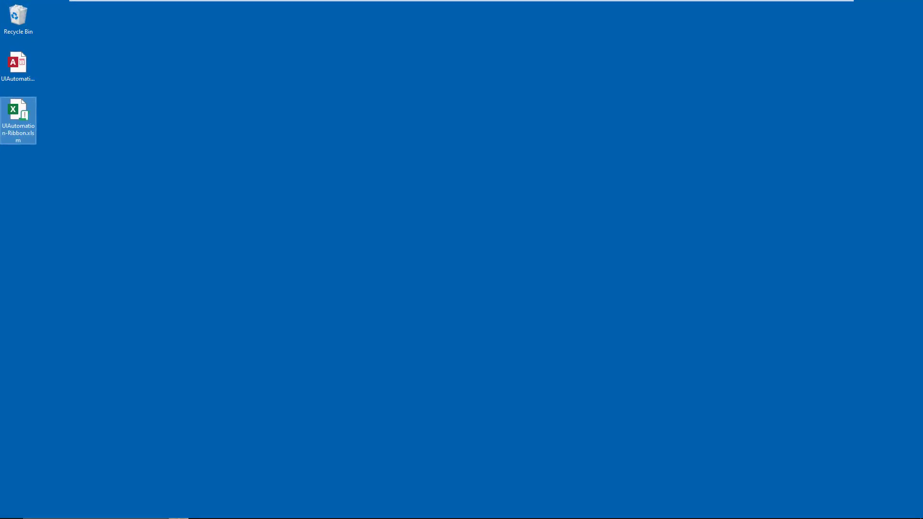